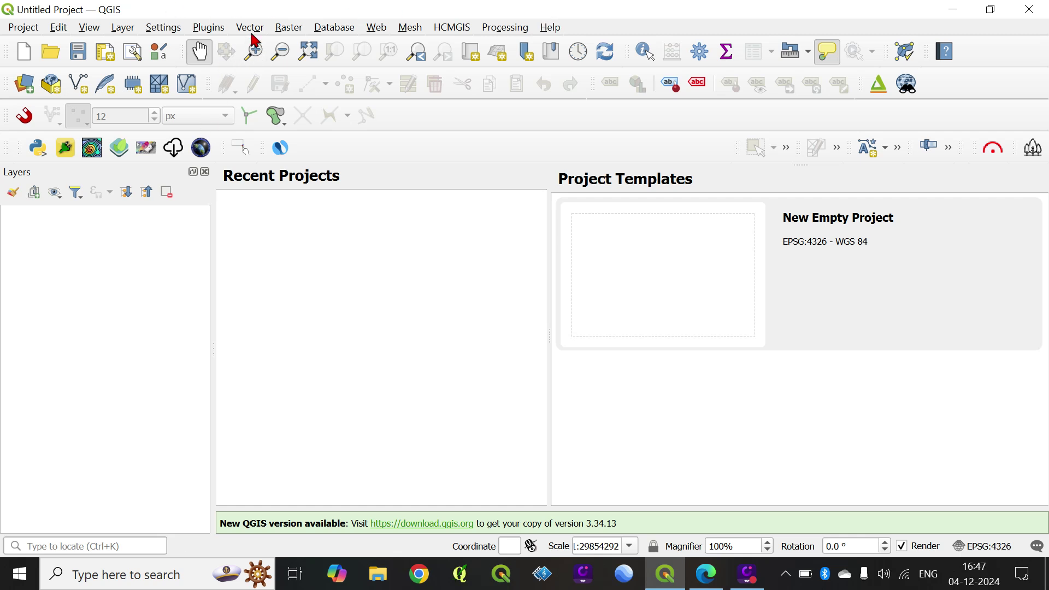
- Open the Plugins manager and browse the list of 37 installed plugins
{"action": "left_click", "coordinate": [209, 29]}
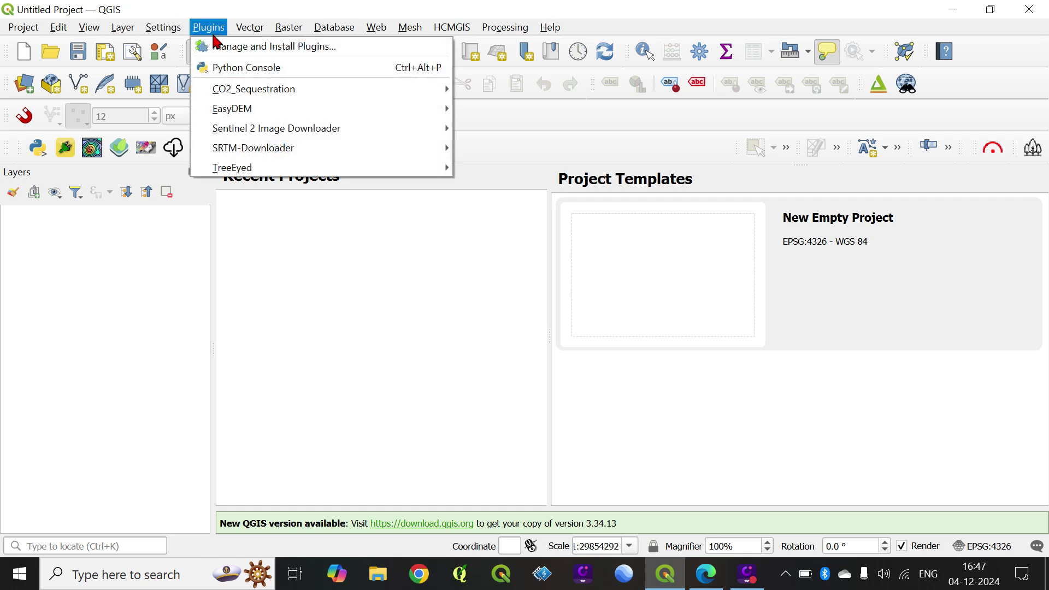
{"action": "key", "text": "Escape"}
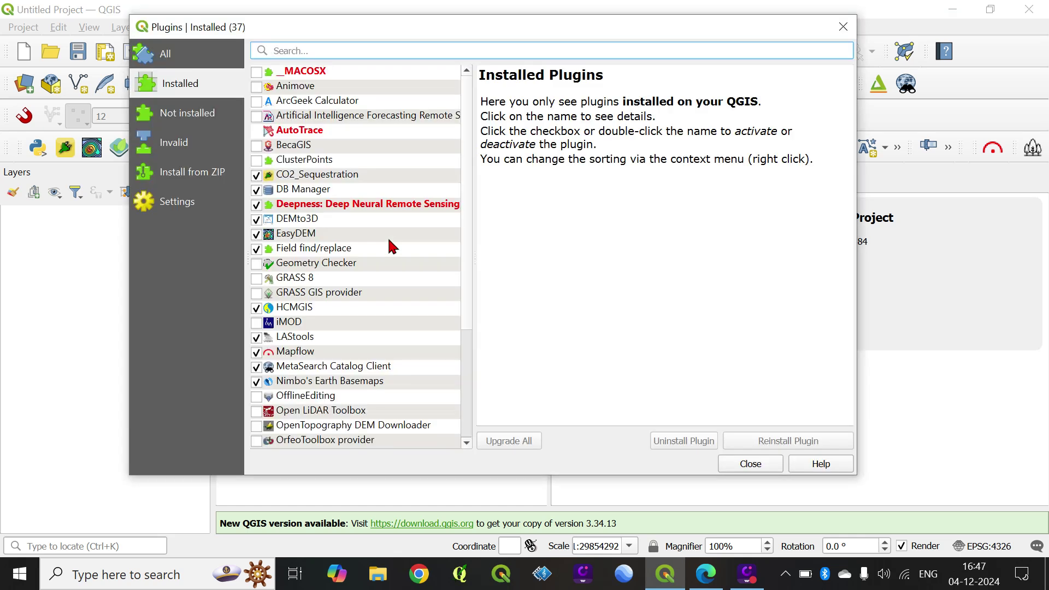
{"action": "scroll", "coordinate": [309, 277], "scroll_direction": "down", "scroll_amount": 1}
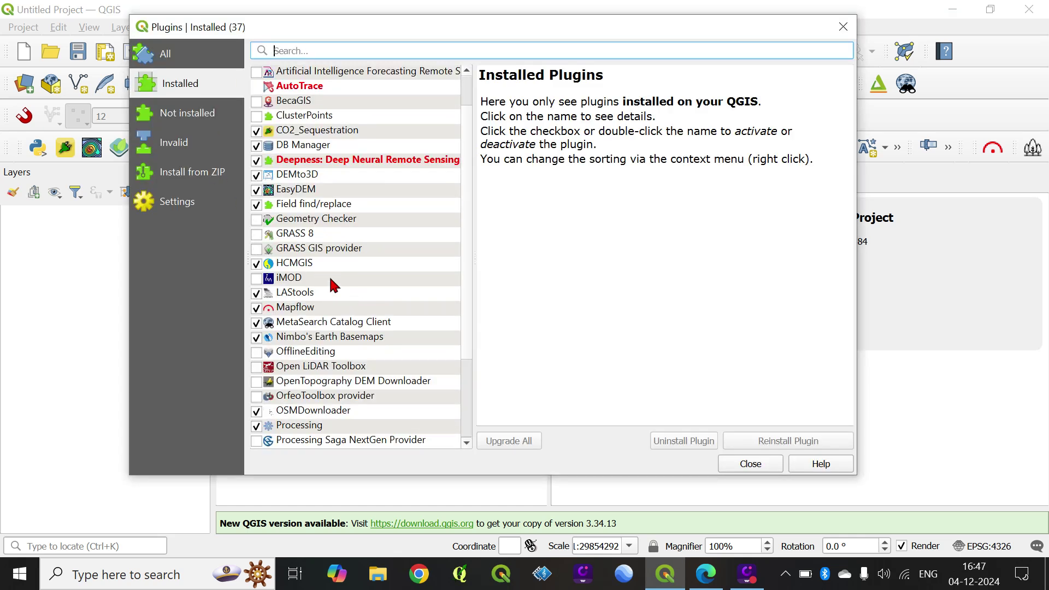
{"action": "scroll", "coordinate": [352, 295], "scroll_direction": "up", "scroll_amount": 1}
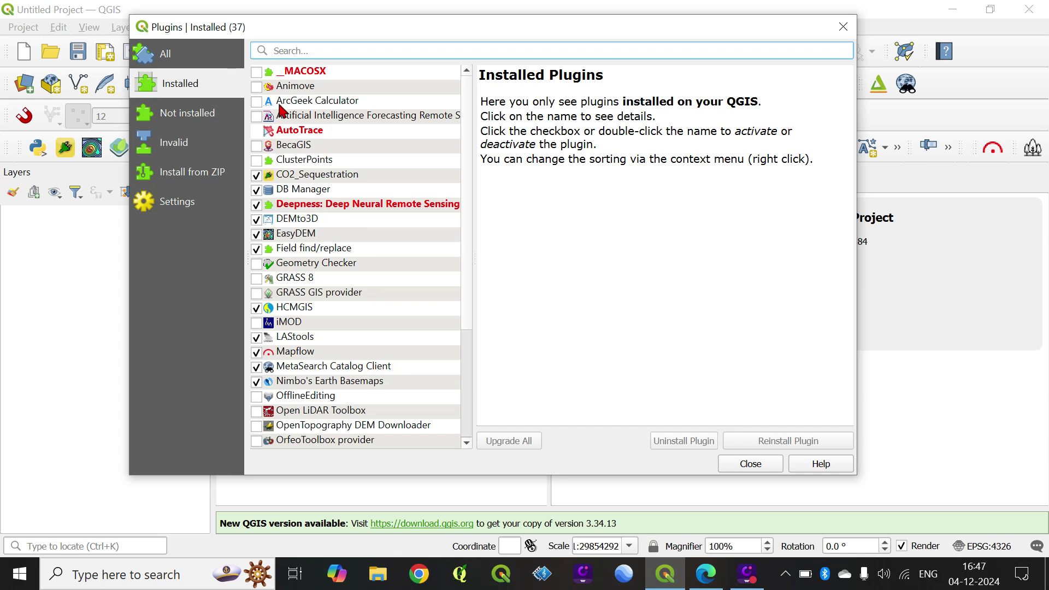
- Search all plugins for 'dee', reinstall Deepness: Deep Neural Remote Sensing, and close the manager
{"action": "left_click", "coordinate": [185, 55]}
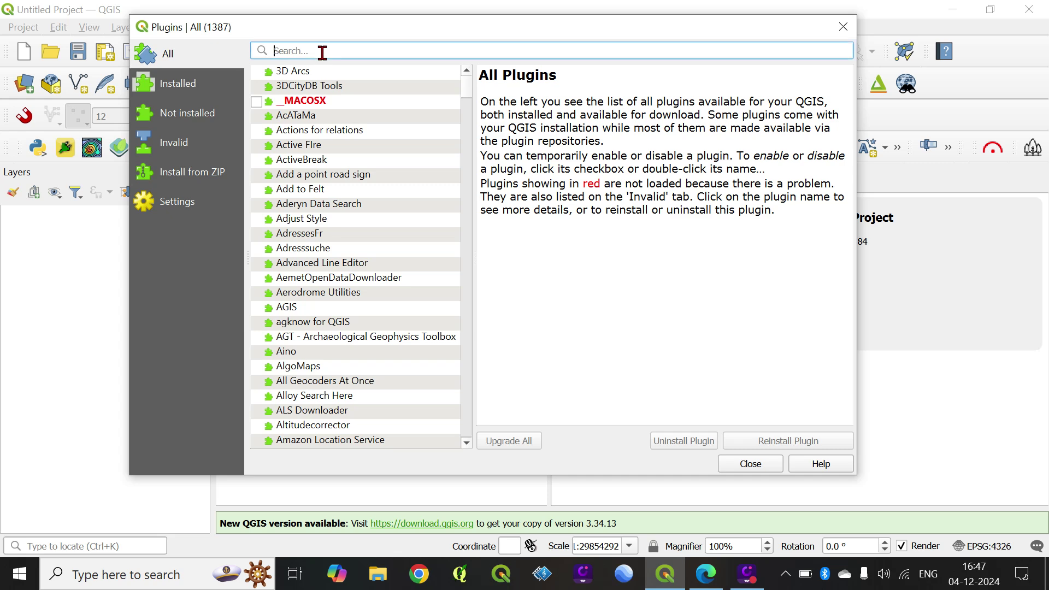
{"action": "type", "text": "deep"}
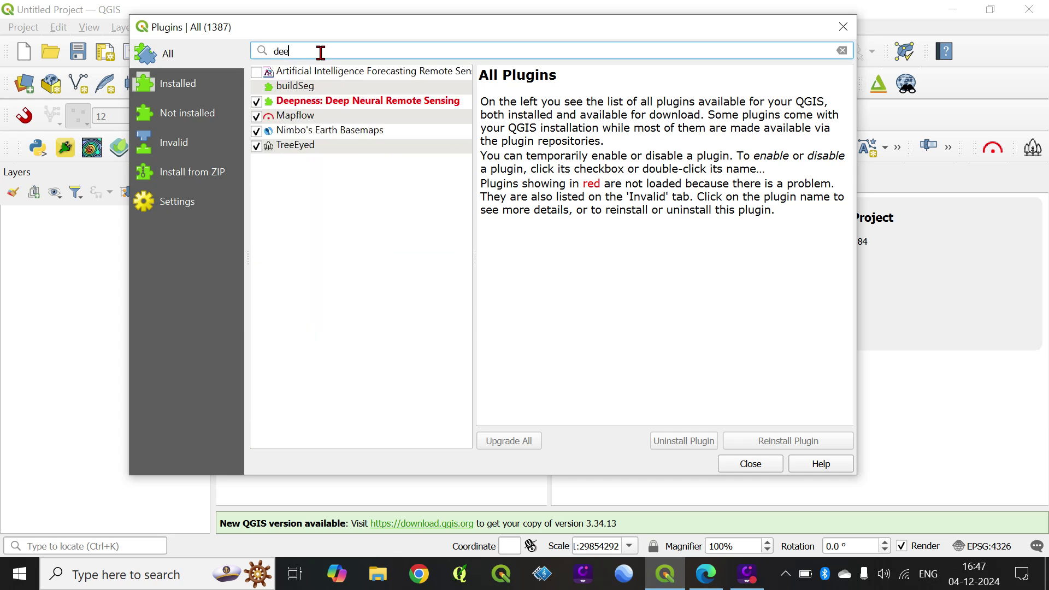
{"action": "left_click", "coordinate": [328, 103]}
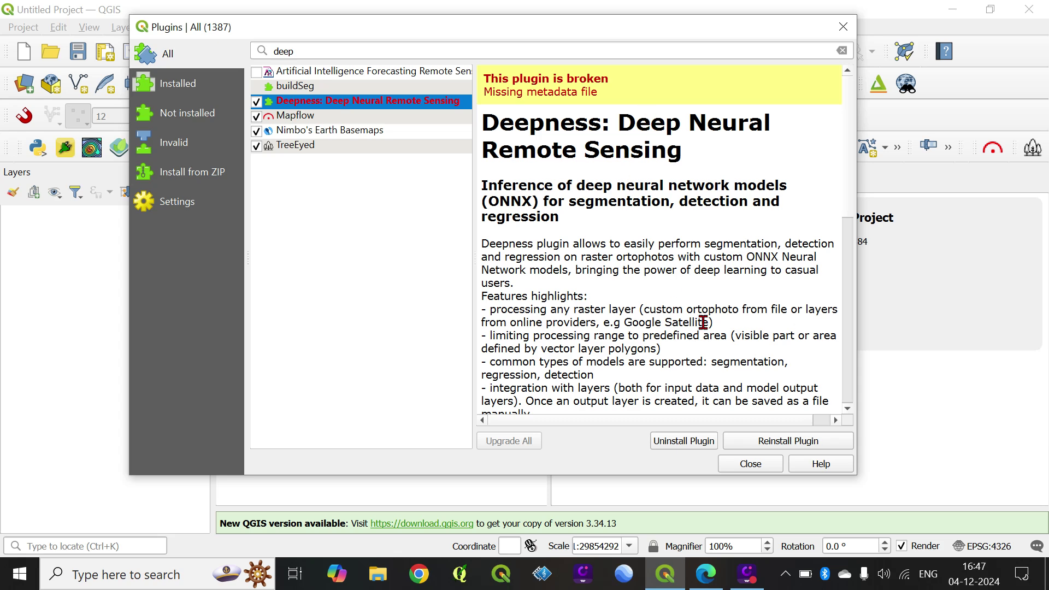
{"action": "left_click", "coordinate": [758, 440]}
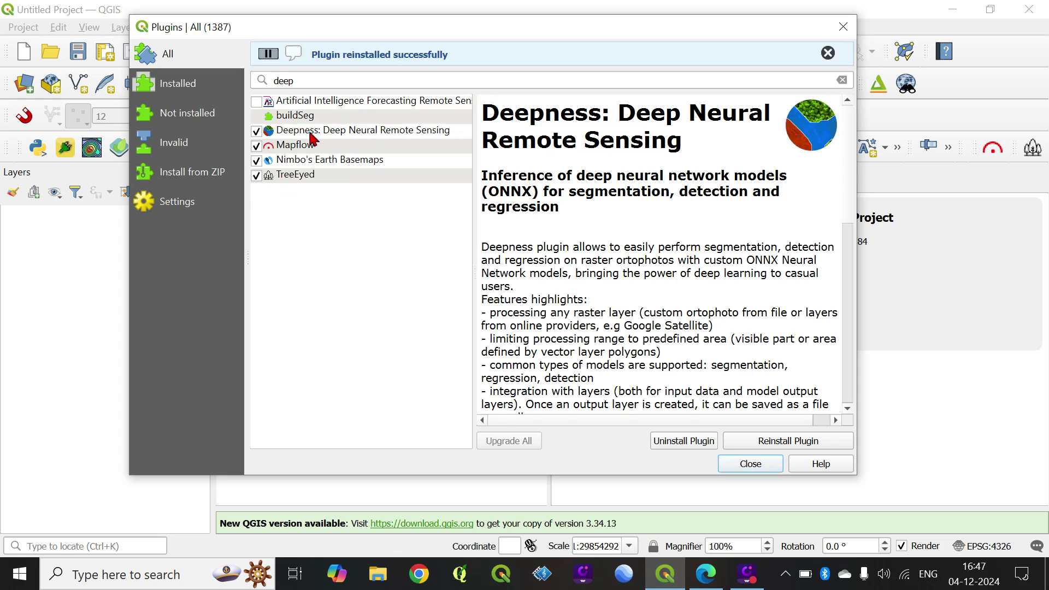
{"action": "left_click", "coordinate": [751, 464]}
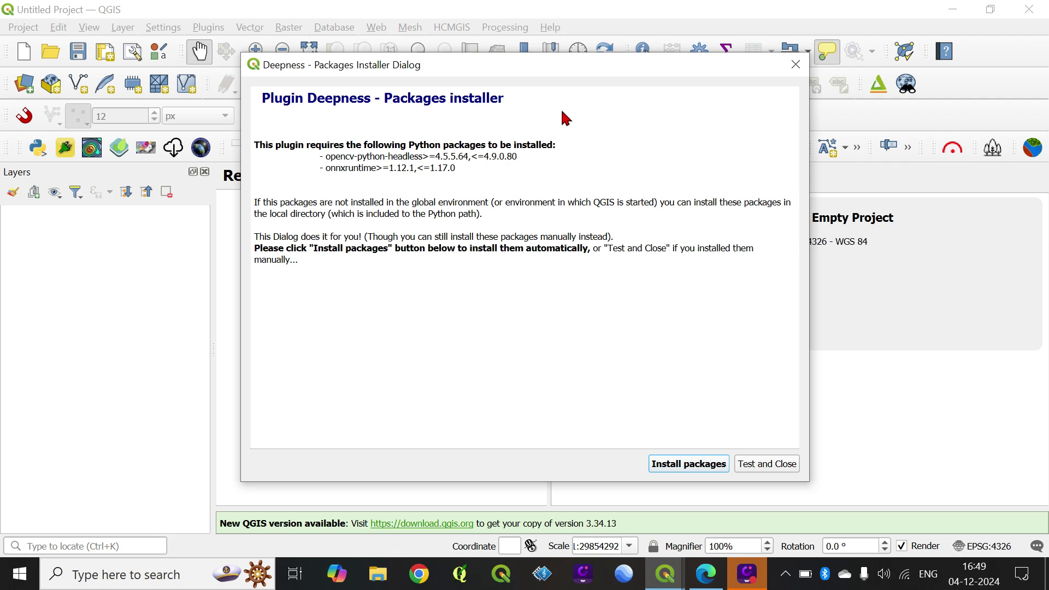
- Install Deepness's required packages (opencv-python-headless, onnxruntime), then test and close the installer
{"action": "left_click", "coordinate": [689, 466]}
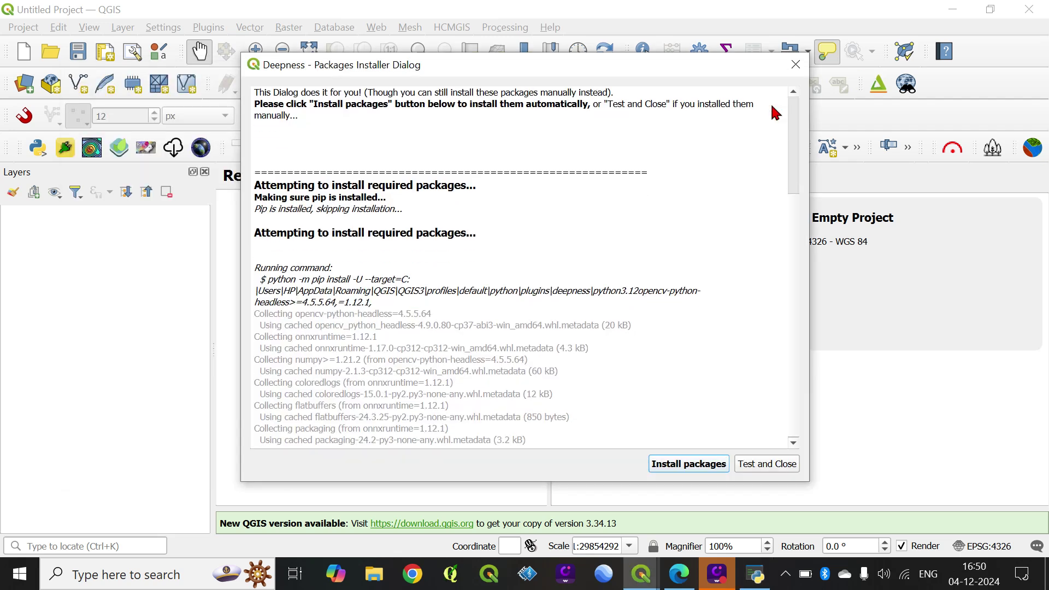
{"action": "scroll", "coordinate": [555, 321], "scroll_direction": "down", "scroll_amount": 1}
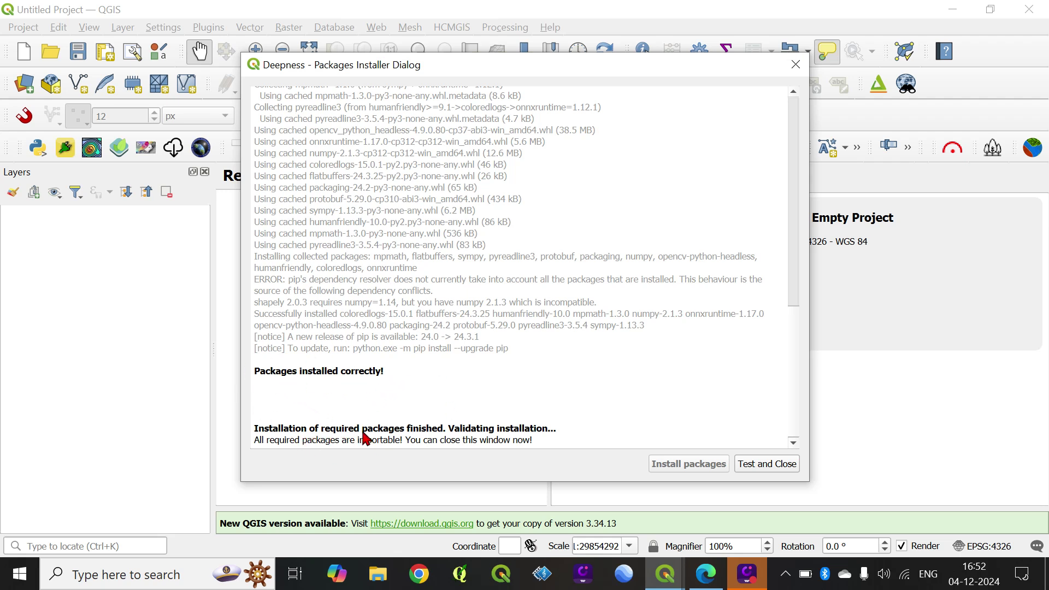
{"action": "left_click", "coordinate": [787, 465]}
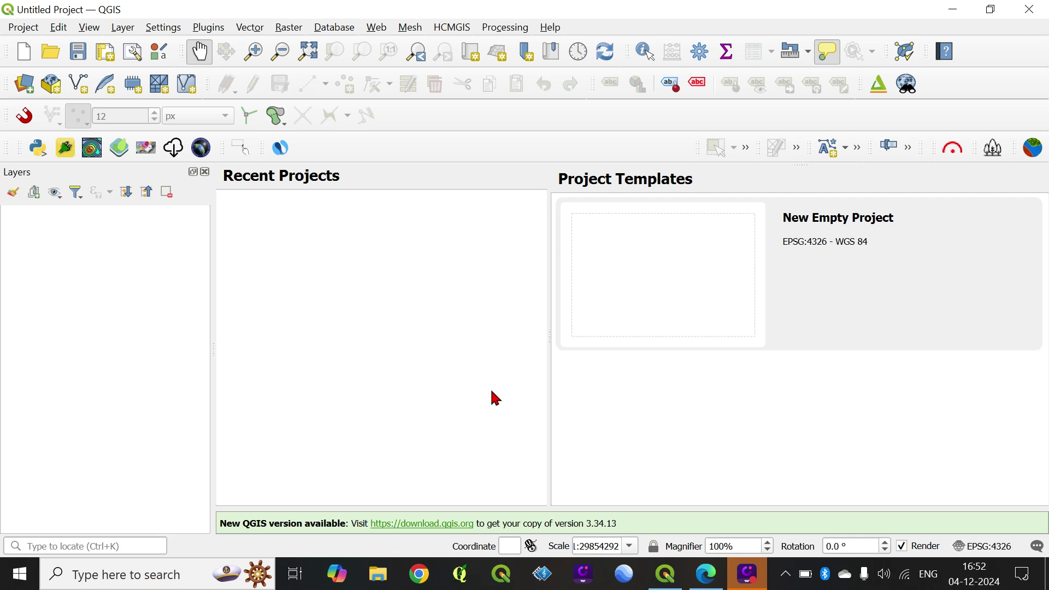
- Open the Deepness dock panel from its toolbar icon
{"action": "left_click", "coordinate": [1034, 148]}
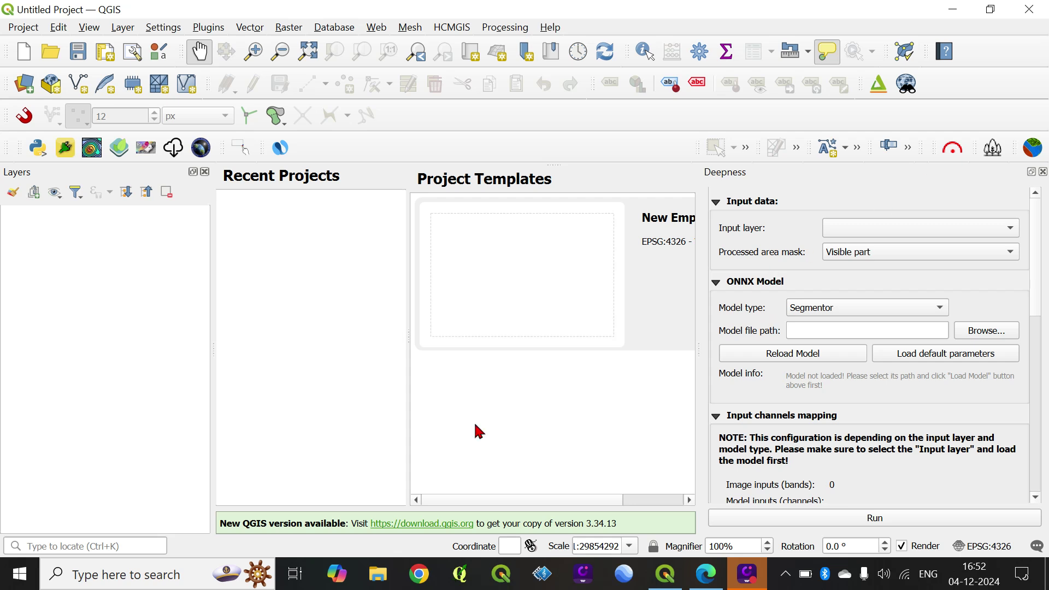
- In Edge, search 'deepness model zoo' and open the Deepness Model ZOO documentation result
{"action": "left_click", "coordinate": [704, 580]}
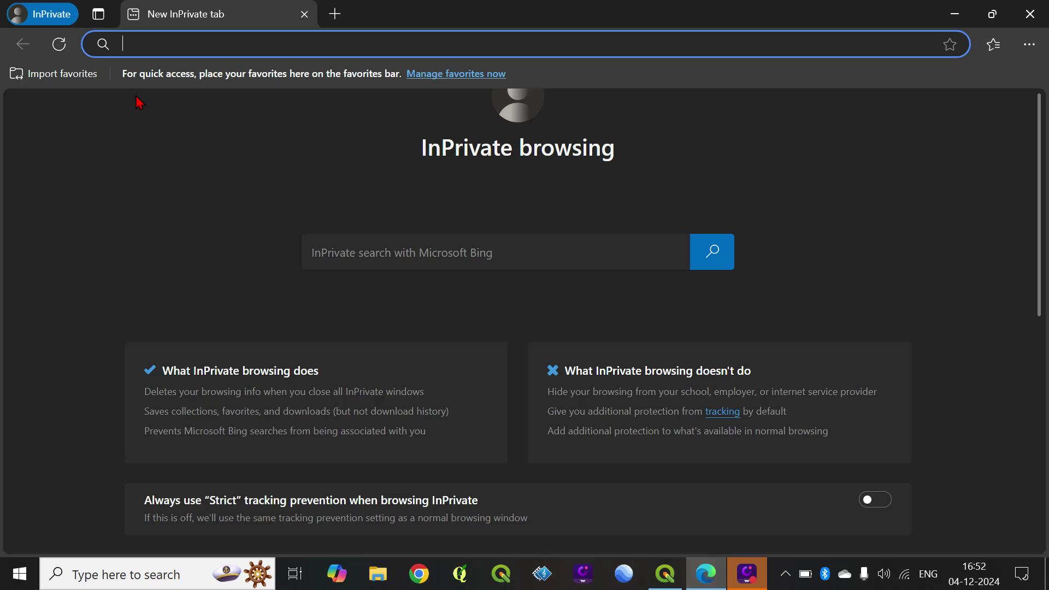
{"action": "type", "text": "de"}
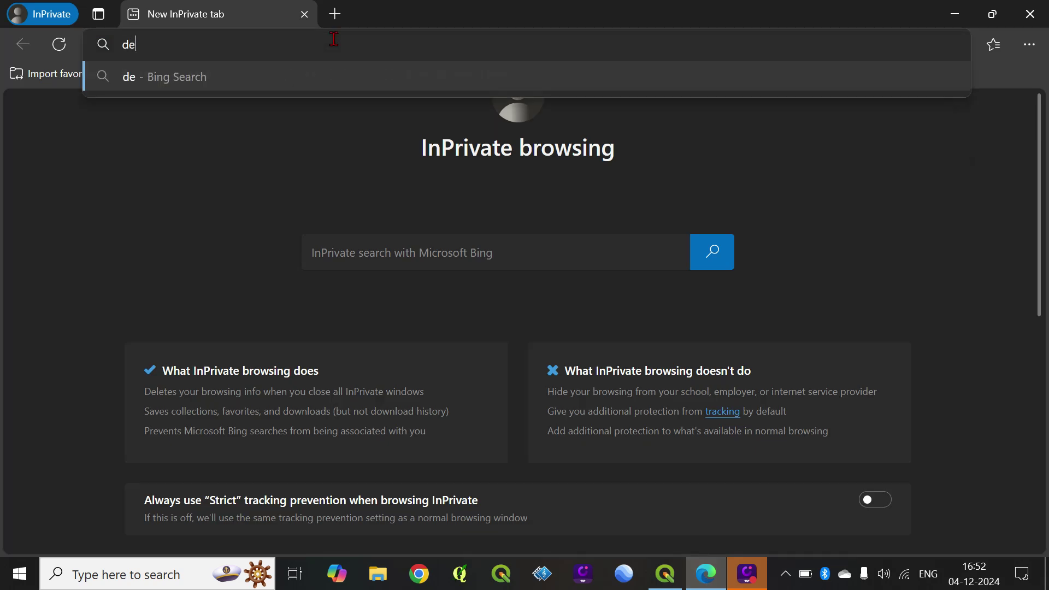
{"action": "type", "text": "epness model zoo"}
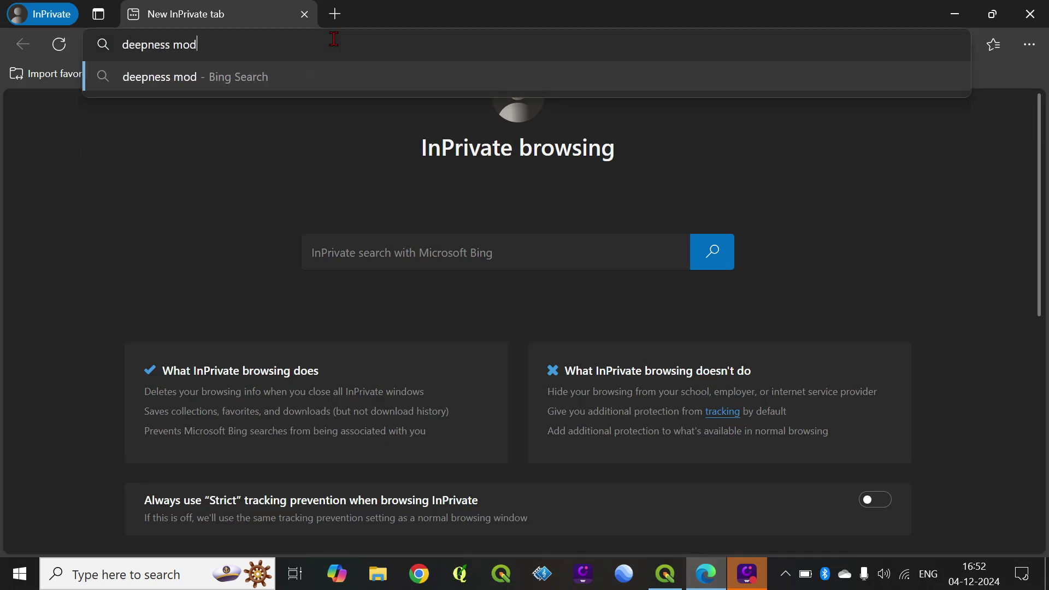
{"action": "key", "text": "Return"}
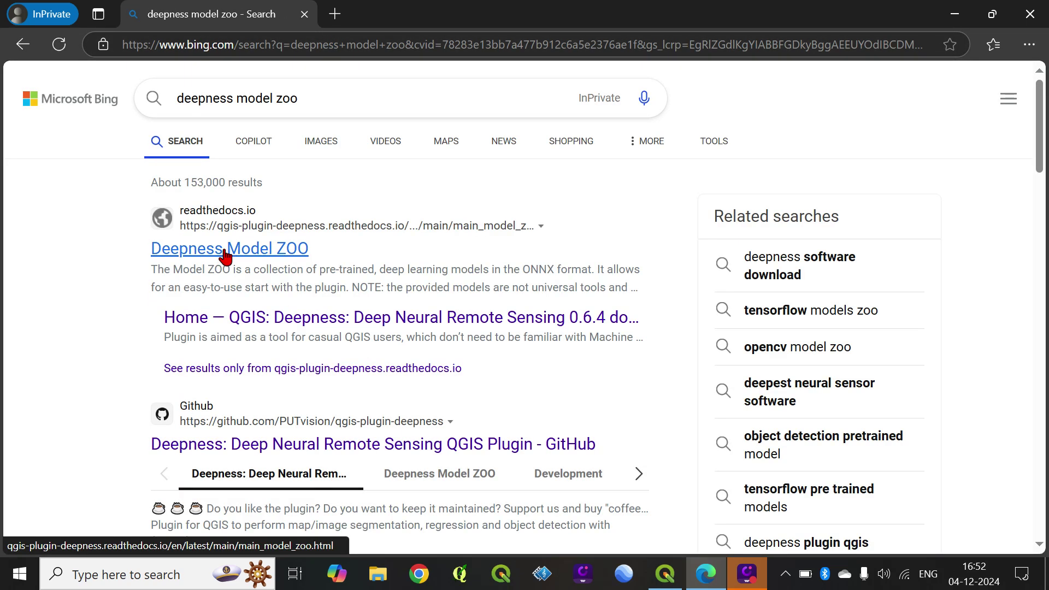
{"action": "left_click", "coordinate": [224, 254]}
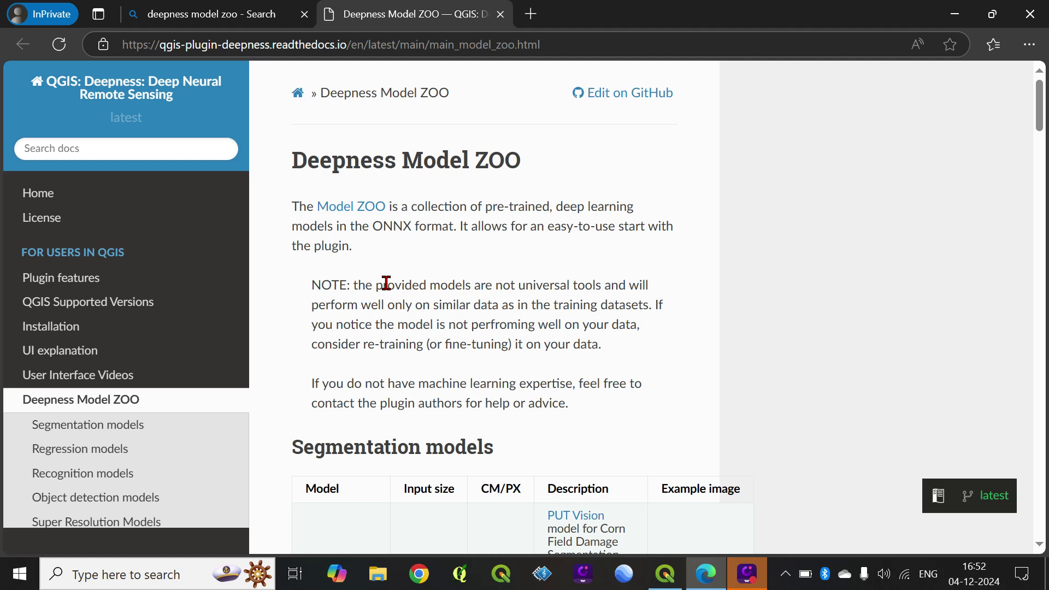
- Go to the Object detection models table and open the Tree-Tops Detection download page
{"action": "scroll", "coordinate": [388, 281], "scroll_direction": "down", "scroll_amount": 4}
{"action": "scroll", "coordinate": [404, 275], "scroll_direction": "down", "scroll_amount": 2}
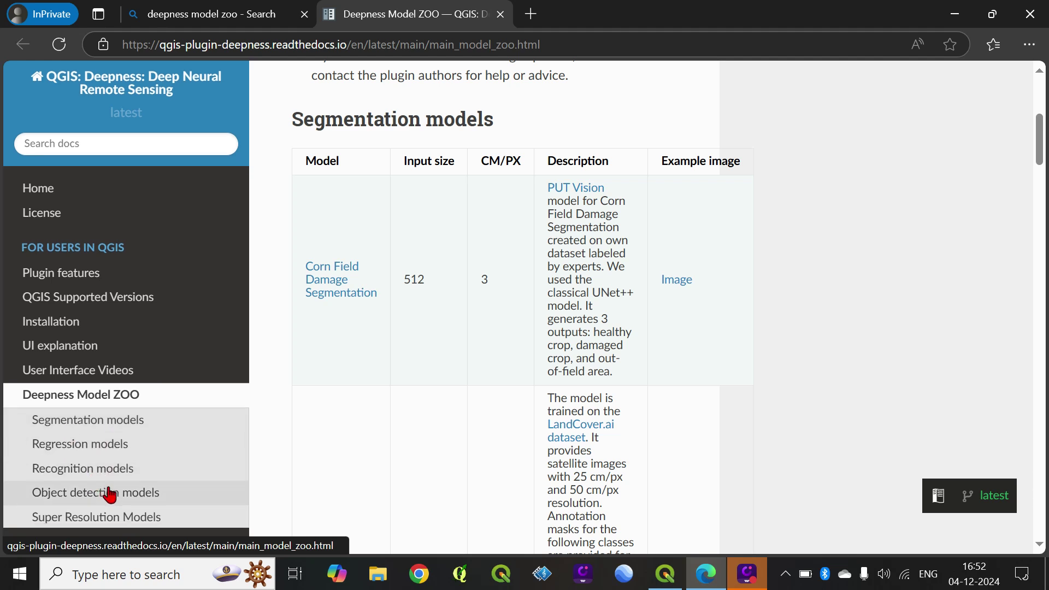
{"action": "scroll", "coordinate": [108, 494], "scroll_direction": "down", "scroll_amount": 1}
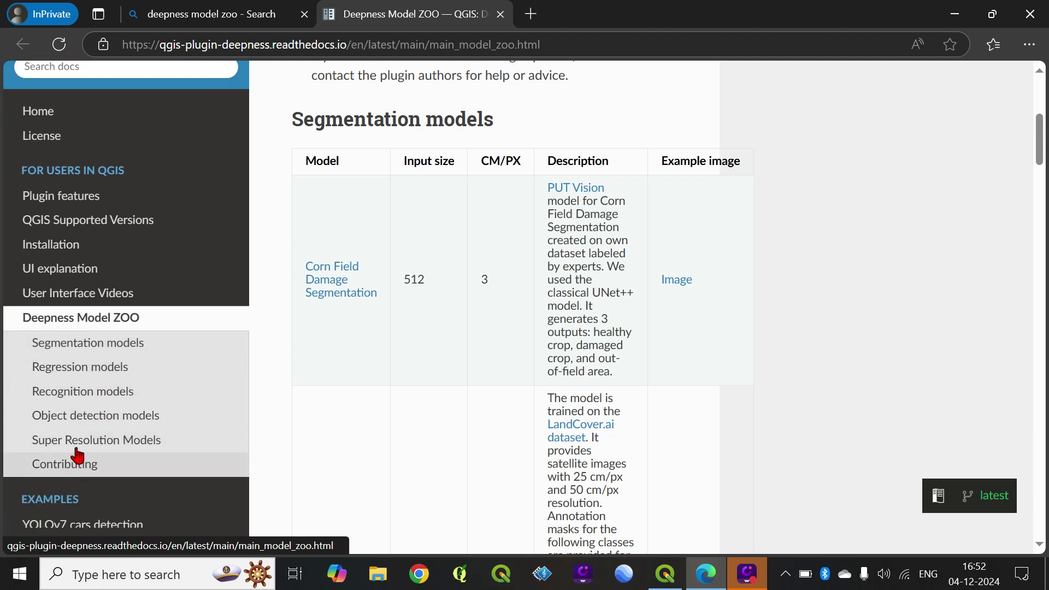
{"action": "left_click", "coordinate": [94, 423]}
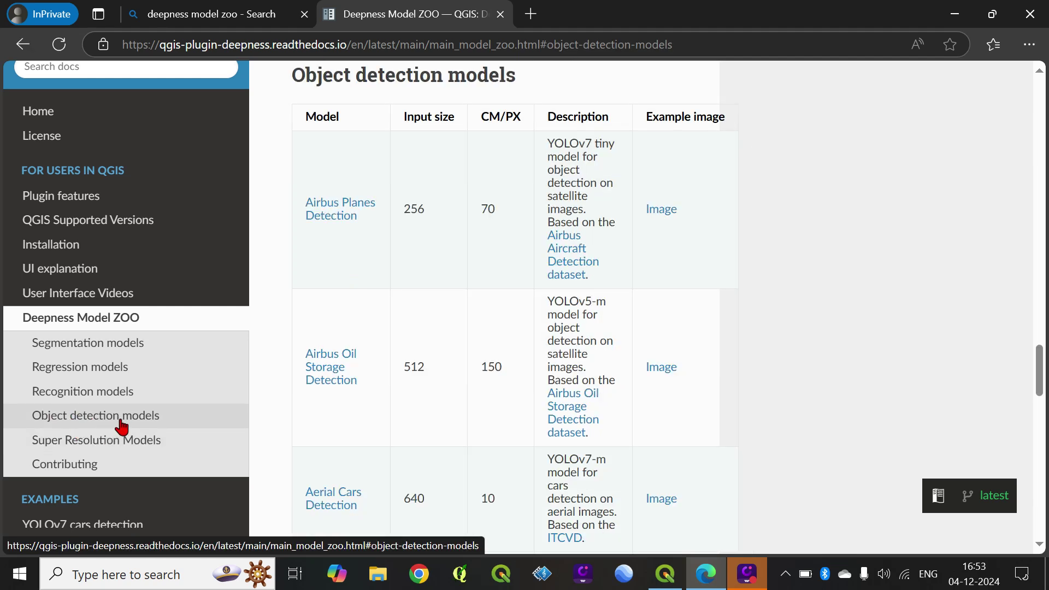
{"action": "scroll", "coordinate": [393, 414], "scroll_direction": "down", "scroll_amount": 6}
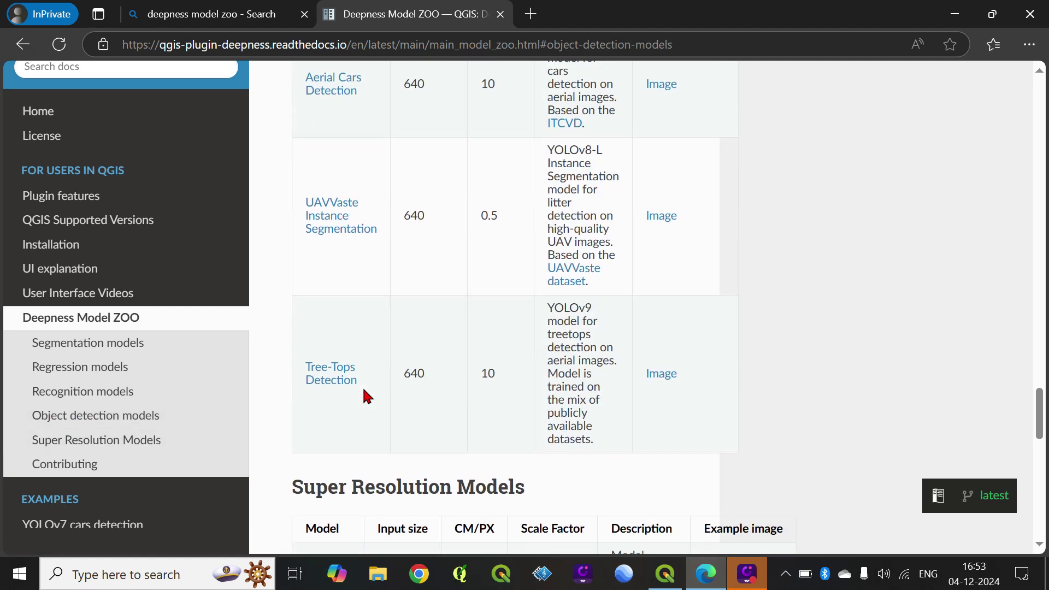
{"action": "scroll", "coordinate": [367, 396], "scroll_direction": "down", "scroll_amount": 1}
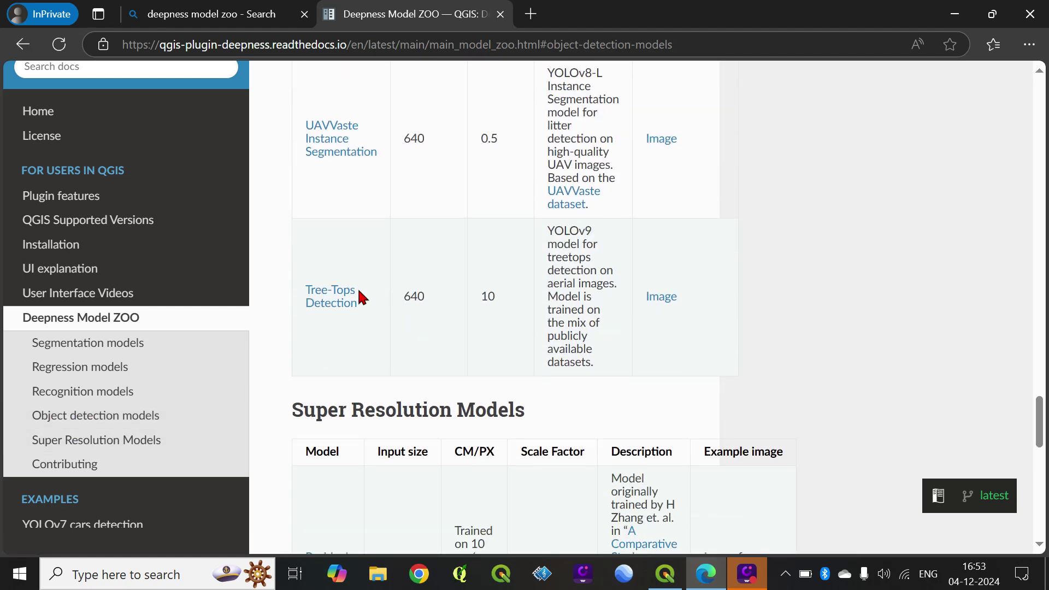
{"action": "left_click", "coordinate": [331, 304]}
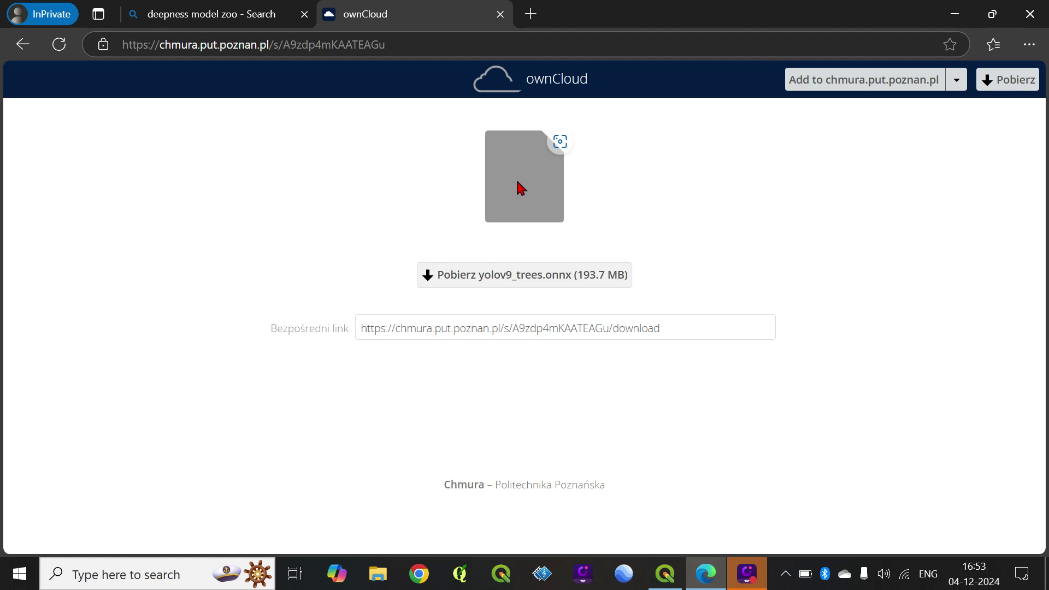
- Download yolov9_trees.onnx from ownCloud, then close Edge despite the download-in-progress warning
{"action": "left_click", "coordinate": [514, 276]}
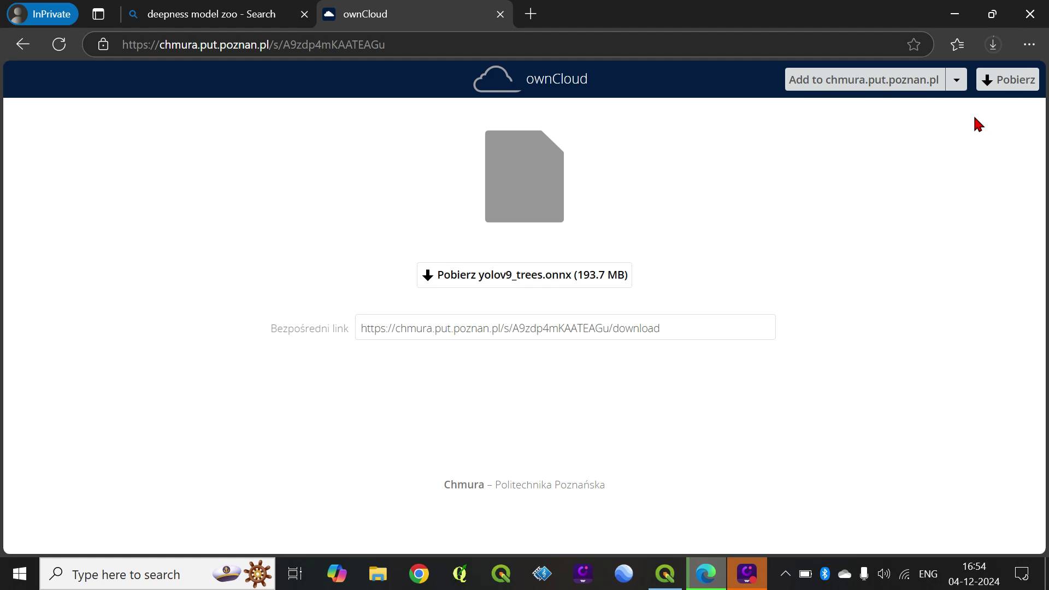
{"action": "left_click_drag", "start_coordinate": [612, 19], "coordinate": [564, 63]}
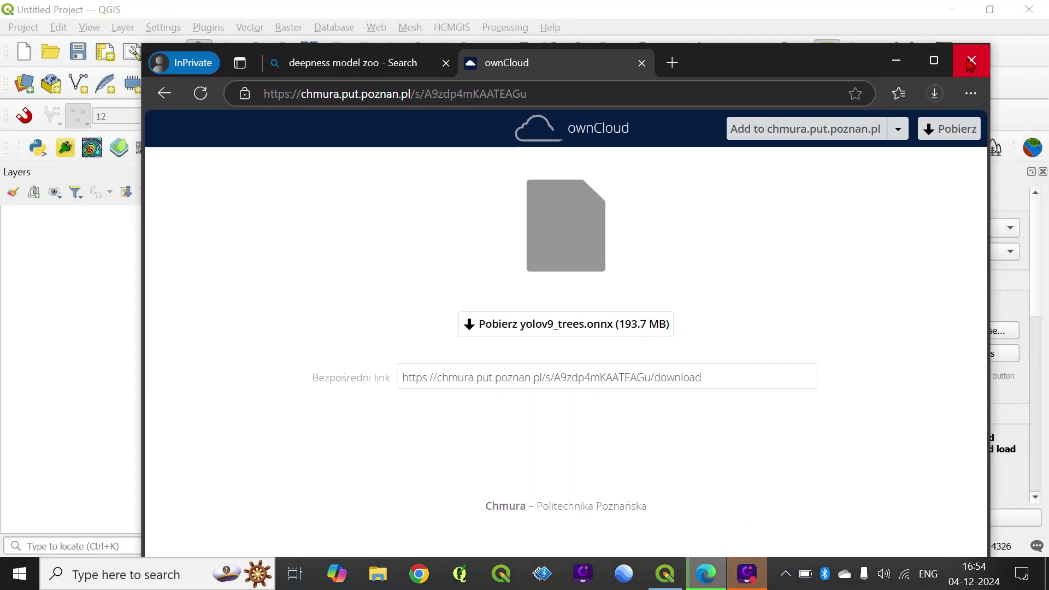
{"action": "left_click", "coordinate": [971, 64]}
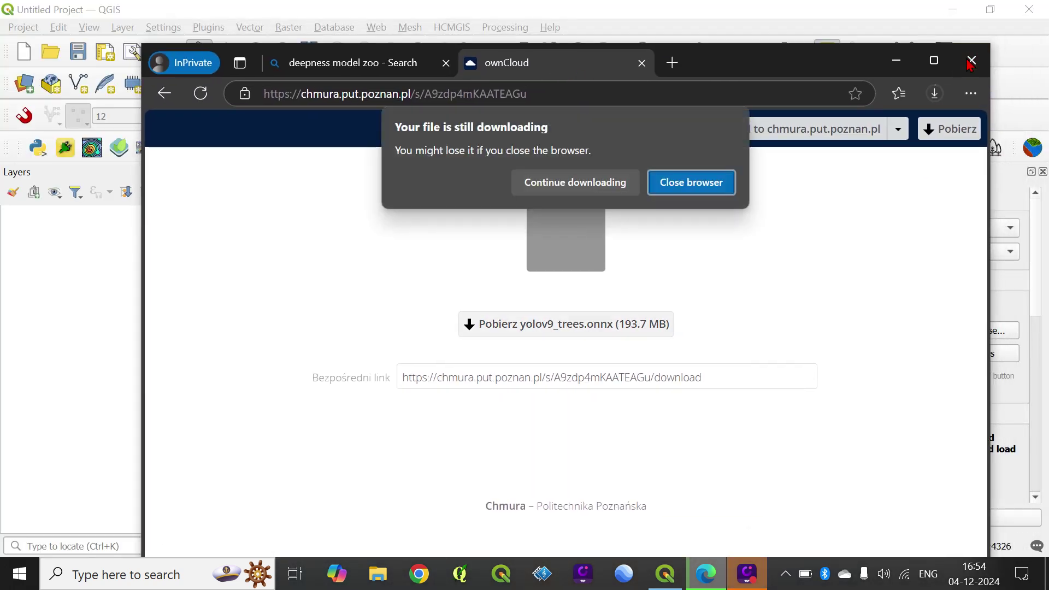
{"action": "left_click", "coordinate": [691, 185]}
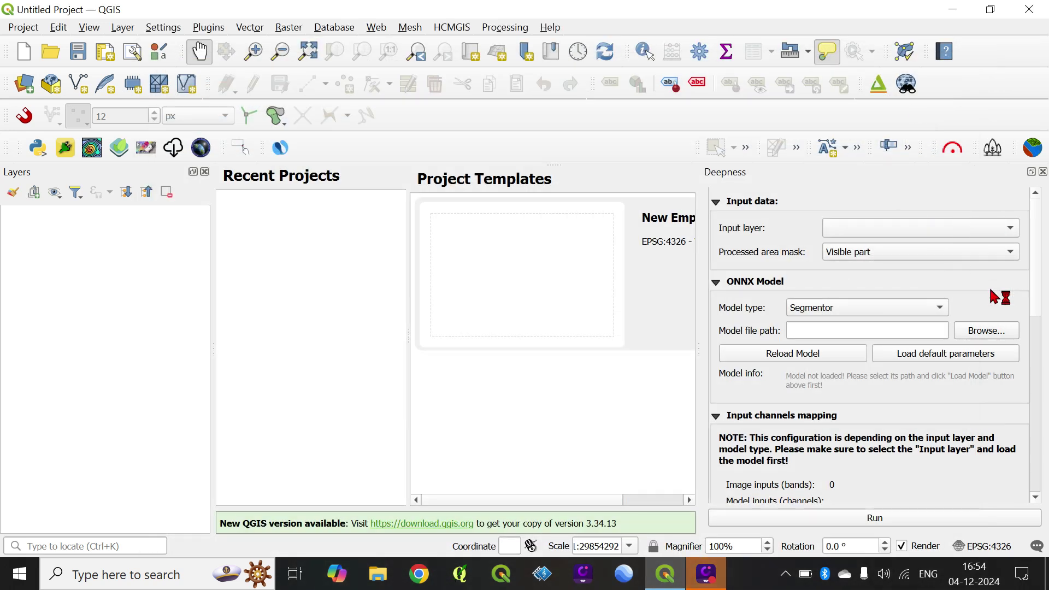
- Load yolov9_trees.onnx from GIS data > QGIS_Deepness models > deepness models into Deepness
{"action": "left_click", "coordinate": [986, 335]}
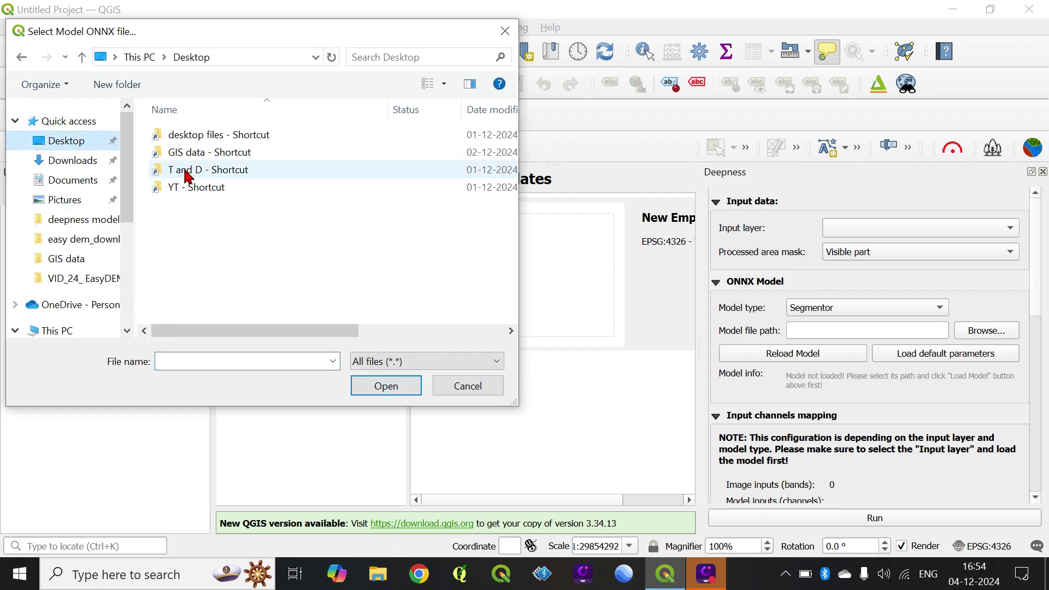
{"action": "left_click", "coordinate": [210, 155]}
{"action": "double_click", "coordinate": [211, 155]}
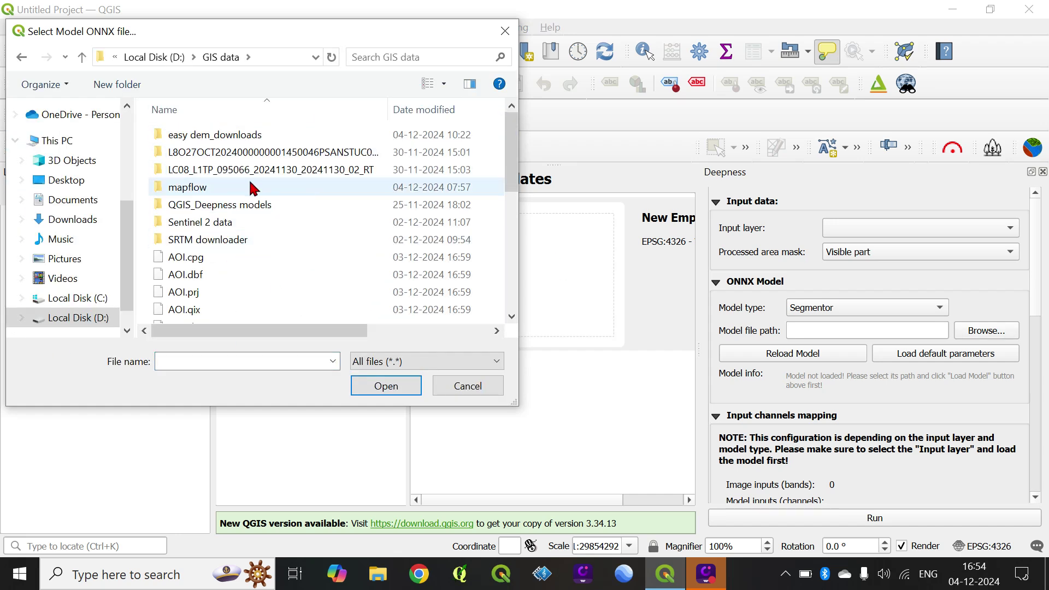
{"action": "double_click", "coordinate": [245, 203]}
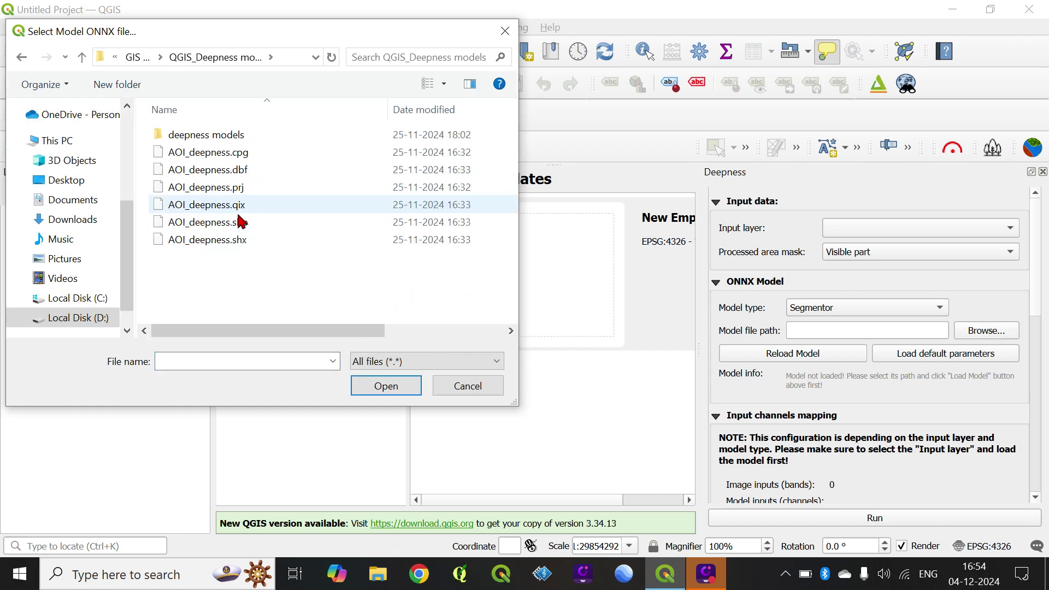
{"action": "double_click", "coordinate": [218, 139]}
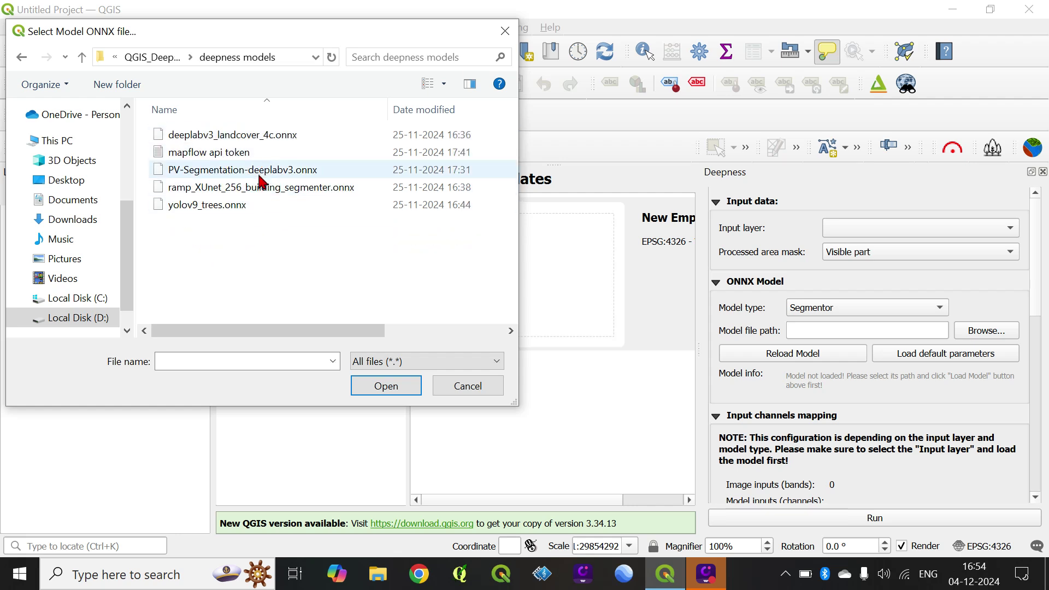
{"action": "left_click", "coordinate": [205, 213]}
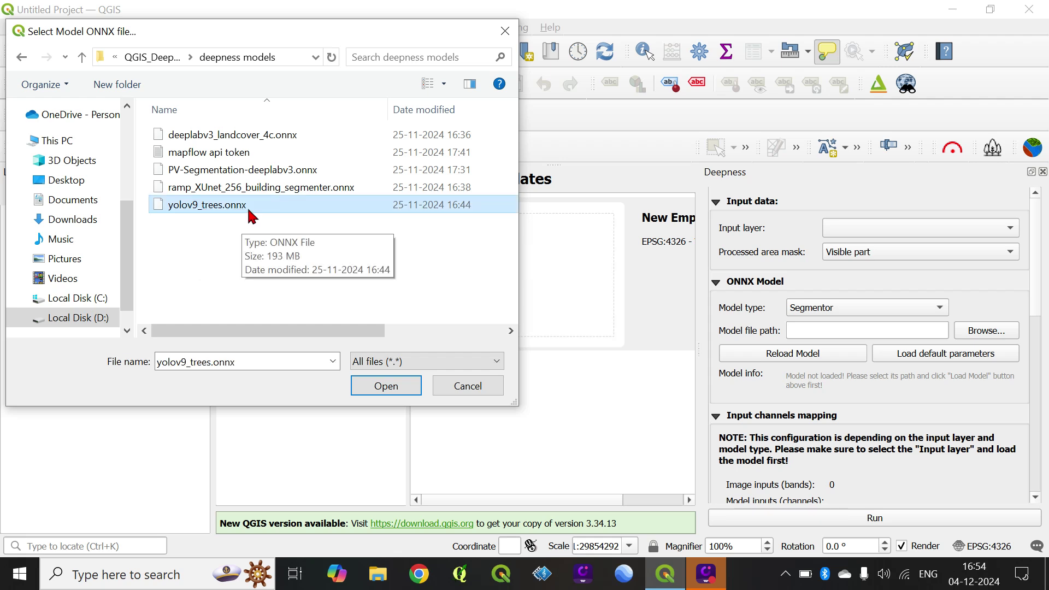
{"action": "left_click", "coordinate": [394, 393]}
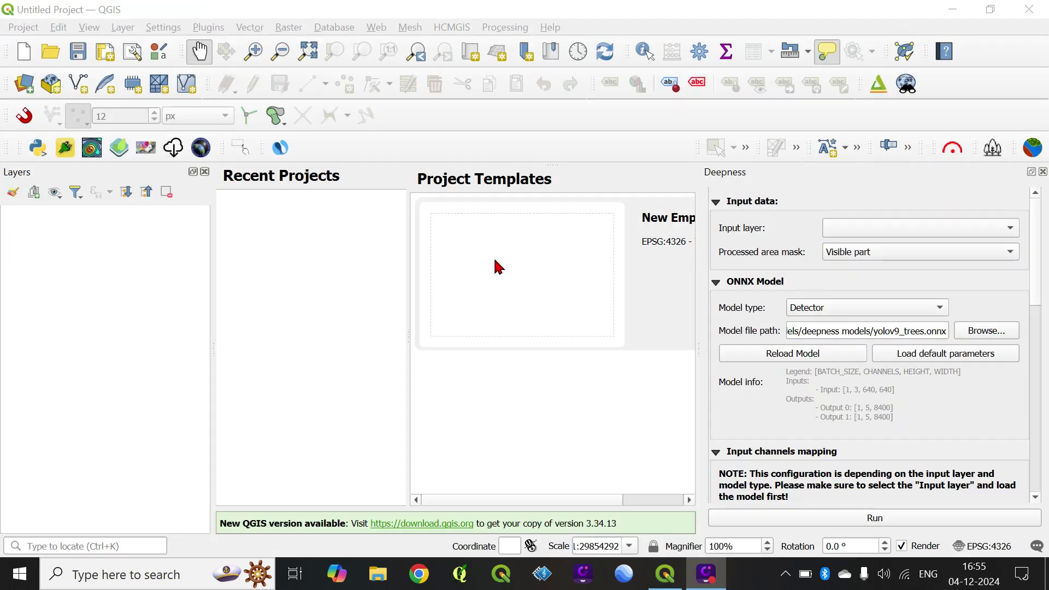
{"action": "left_click", "coordinate": [527, 7]}
- Add the Google Satellite Hybrid basemap from the HCMGIS Basemaps menu
{"action": "left_click", "coordinate": [453, 28]}
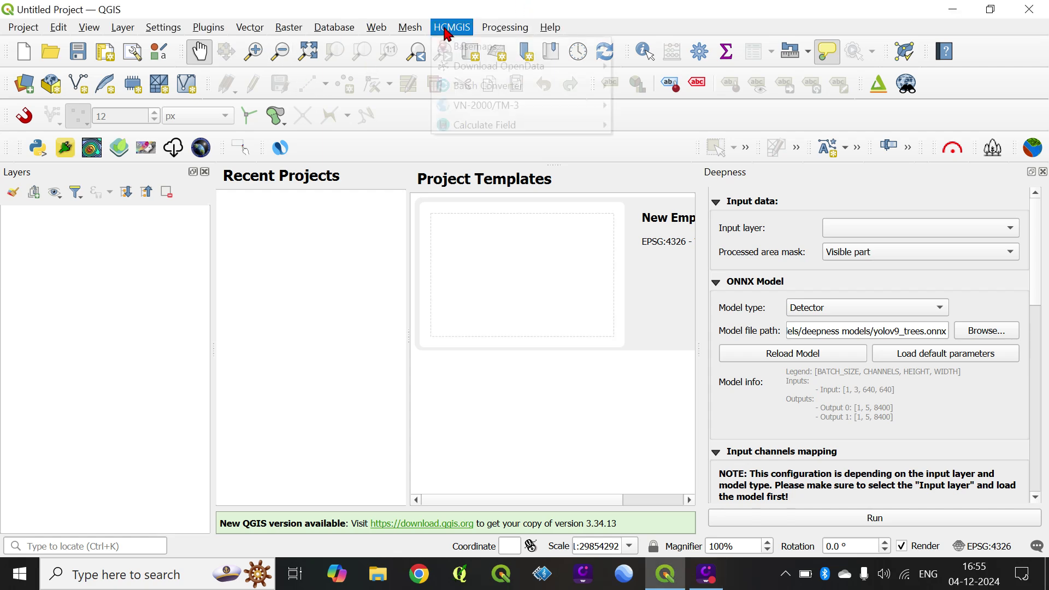
{"action": "mouse_move", "coordinate": [453, 55]}
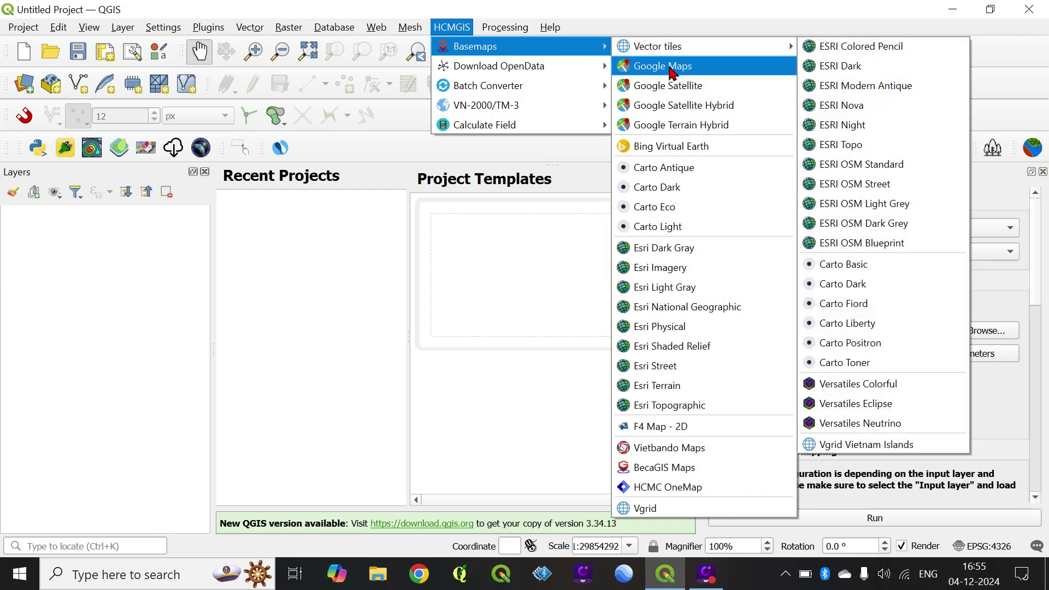
{"action": "left_click", "coordinate": [667, 108]}
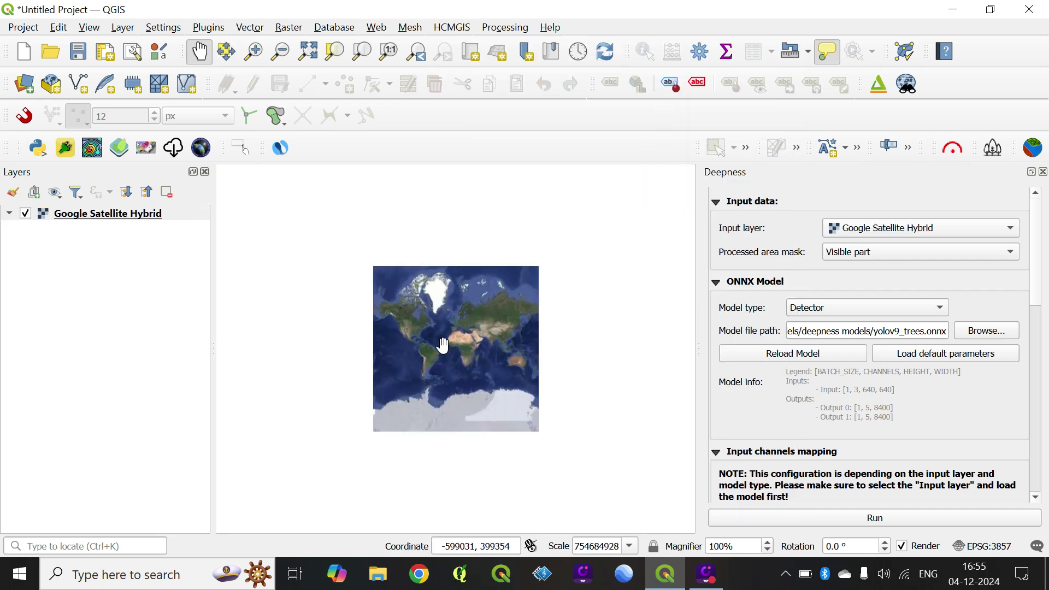
- Pan and zoom the basemap from the Gulf of Guinea coast into Benin around N'Dali
{"action": "scroll", "coordinate": [471, 370], "scroll_direction": "up", "scroll_amount": 3}
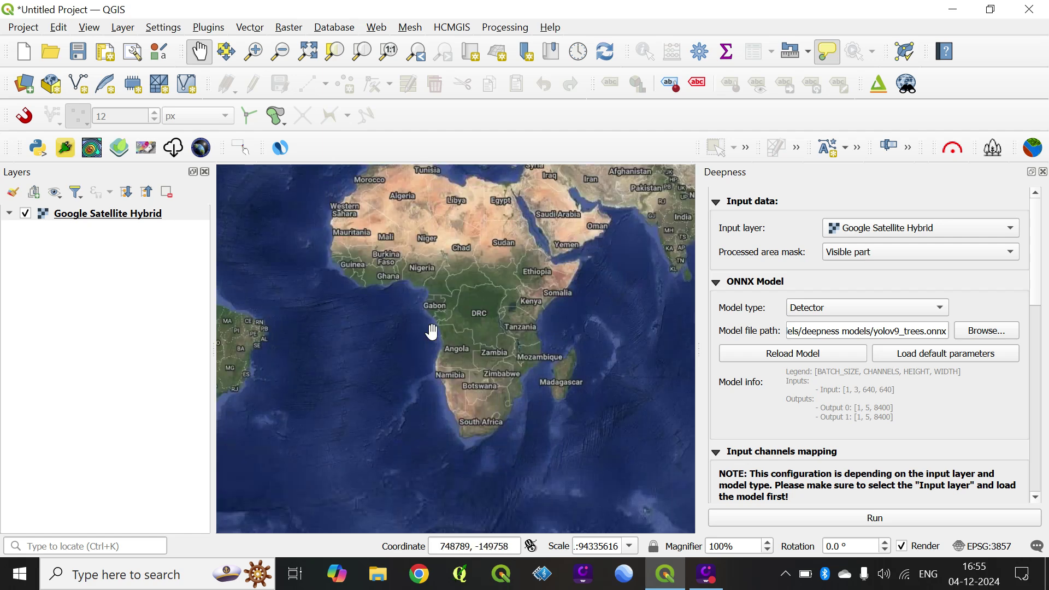
{"action": "scroll", "coordinate": [437, 297], "scroll_direction": "up", "scroll_amount": 2}
{"action": "left_click_drag", "start_coordinate": [444, 274], "coordinate": [470, 323]}
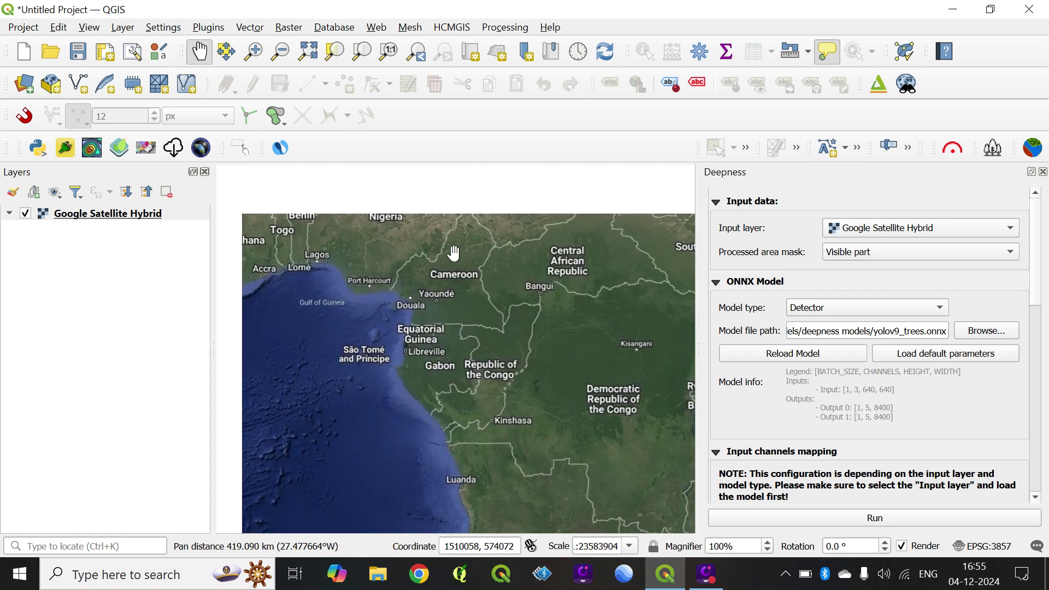
{"action": "left_click_drag", "start_coordinate": [344, 249], "coordinate": [406, 259]}
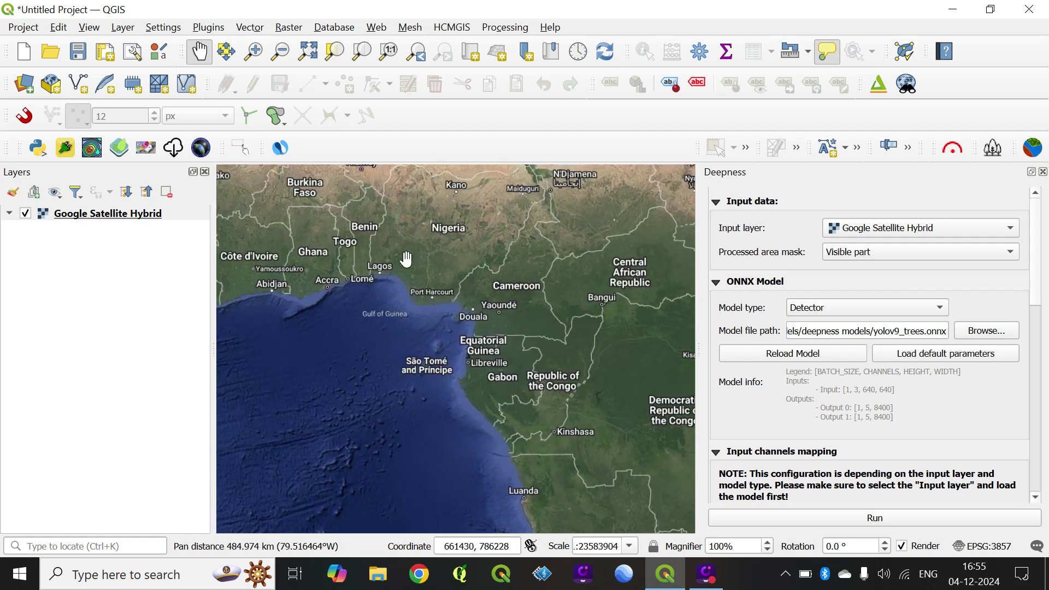
{"action": "scroll", "coordinate": [382, 243], "scroll_direction": "up", "scroll_amount": 1}
{"action": "scroll", "coordinate": [374, 234], "scroll_direction": "up", "scroll_amount": 1}
{"action": "left_click_drag", "start_coordinate": [358, 210], "coordinate": [407, 280]}
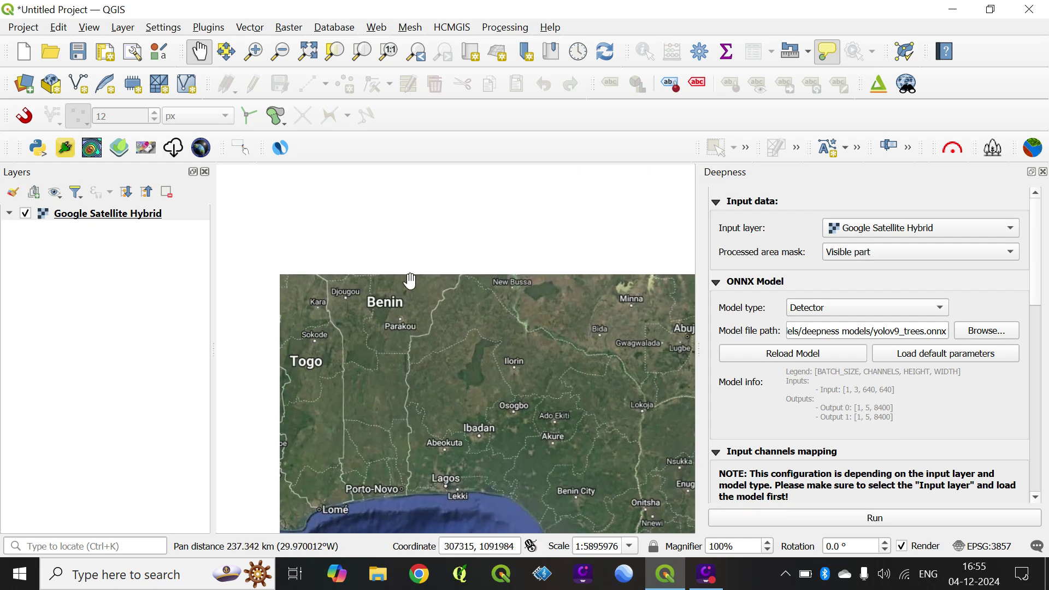
{"action": "scroll", "coordinate": [408, 280], "scroll_direction": "up", "scroll_amount": 2}
{"action": "scroll", "coordinate": [407, 279], "scroll_direction": "up", "scroll_amount": 1}
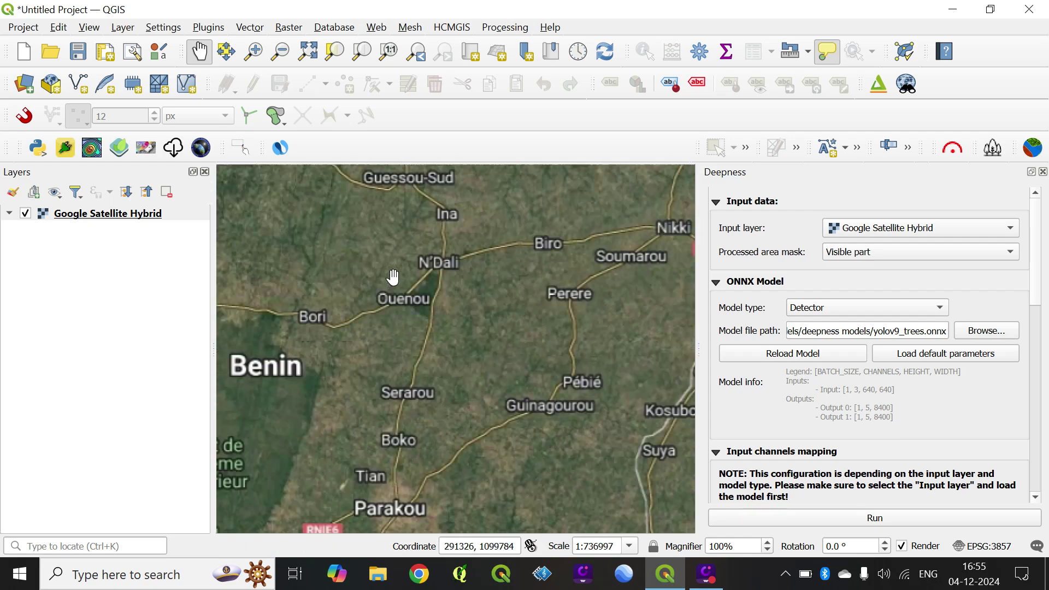
{"action": "left_click_drag", "start_coordinate": [405, 260], "coordinate": [399, 383]}
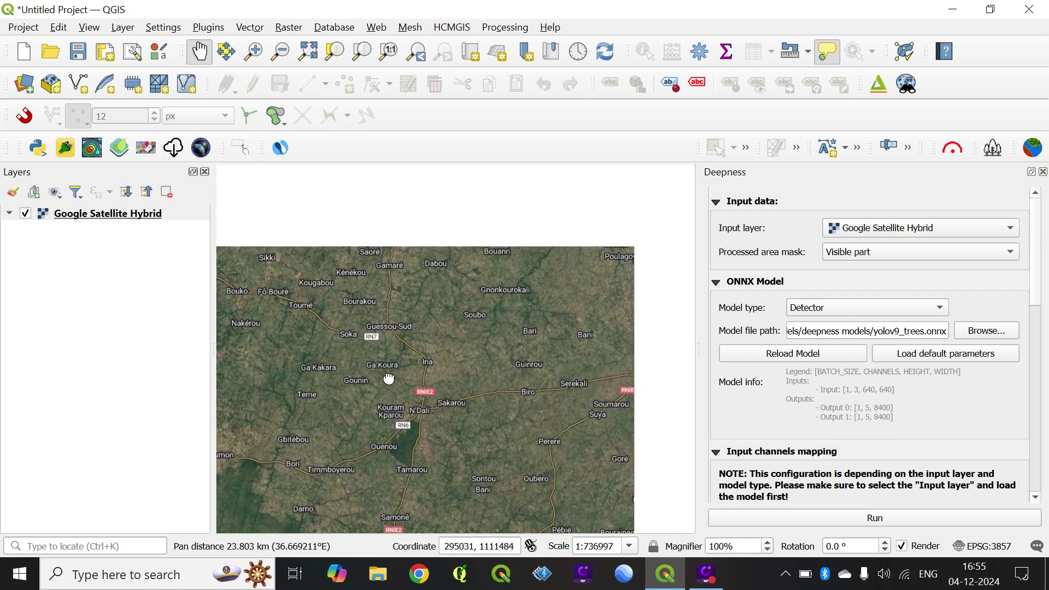
- Zoom in to about 1:2879 and frame the tree-dotted farm fields near Gbessi
{"action": "scroll", "coordinate": [465, 281], "scroll_direction": "up", "scroll_amount": 1}
{"action": "left_click_drag", "start_coordinate": [510, 297], "coordinate": [431, 310]}
{"action": "scroll", "coordinate": [457, 288], "scroll_direction": "up", "scroll_amount": 1}
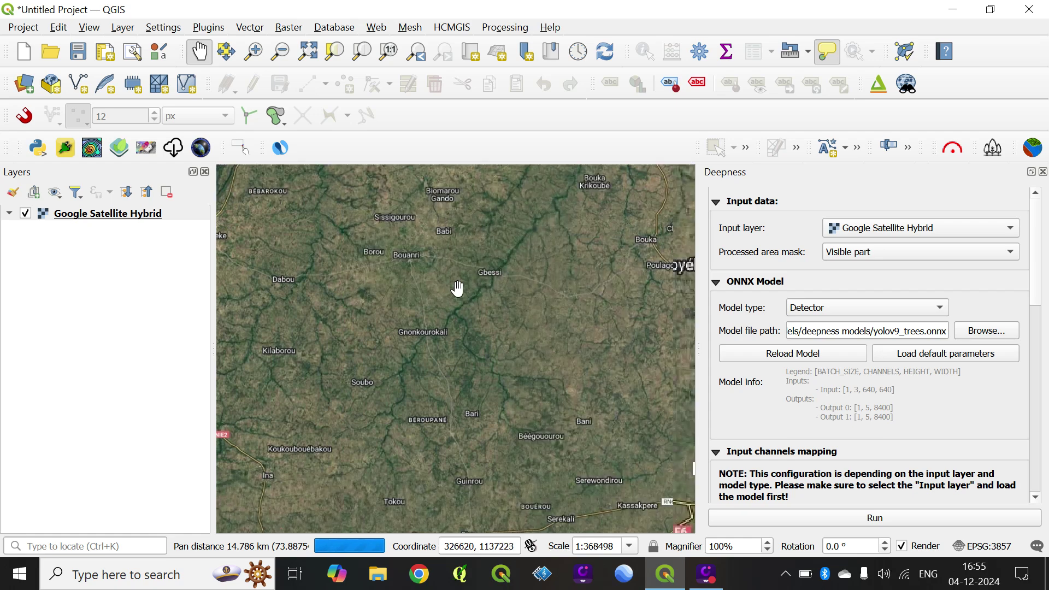
{"action": "scroll", "coordinate": [438, 276], "scroll_direction": "up", "scroll_amount": 1}
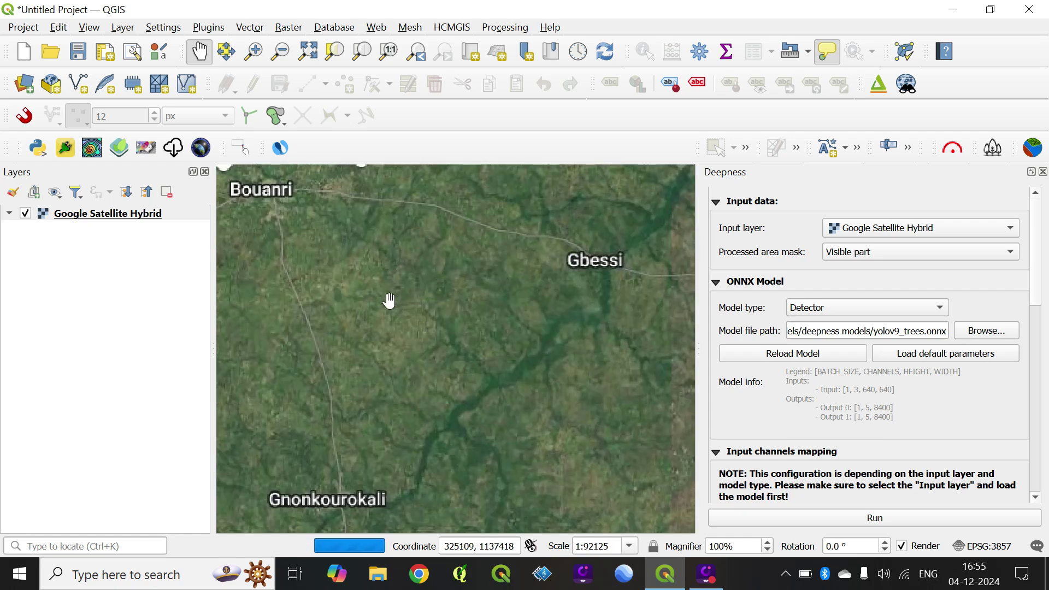
{"action": "left_click_drag", "start_coordinate": [388, 300], "coordinate": [464, 400]}
{"action": "scroll", "coordinate": [491, 259], "scroll_direction": "up", "scroll_amount": 1}
{"action": "mouse_move", "coordinate": [460, 206]}
{"action": "left_mouse_down"}
{"action": "mouse_move", "coordinate": [475, 292]}
{"action": "mouse_move", "coordinate": [500, 339]}
{"action": "left_mouse_up"}
{"action": "scroll", "coordinate": [500, 339], "scroll_direction": "up", "scroll_amount": 1}
{"action": "left_click_drag", "start_coordinate": [468, 300], "coordinate": [388, 285]}
{"action": "scroll", "coordinate": [394, 253], "scroll_direction": "up", "scroll_amount": 1}
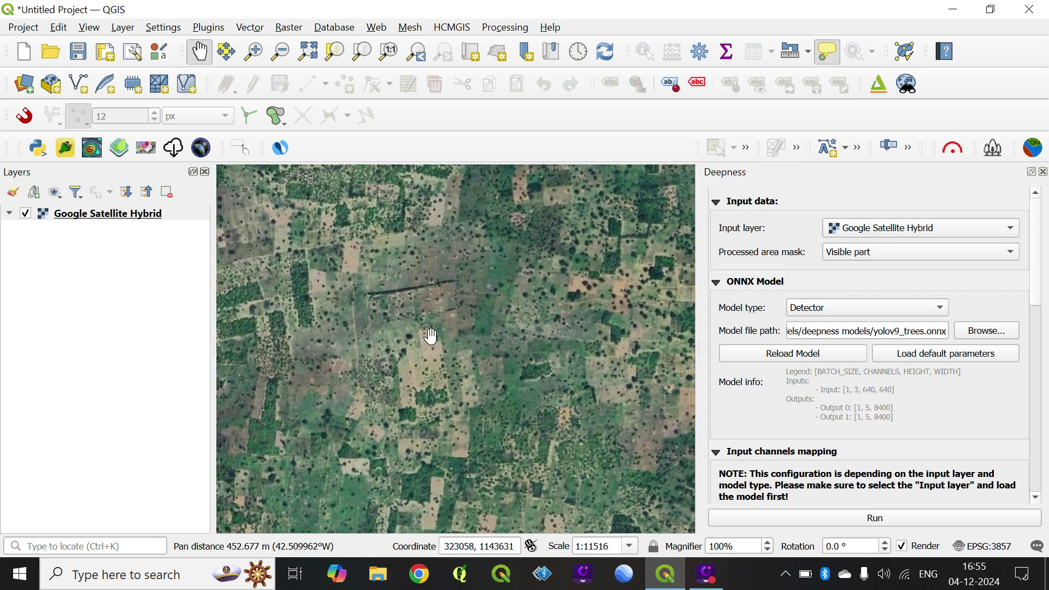
{"action": "scroll", "coordinate": [431, 335], "scroll_direction": "up", "scroll_amount": 1}
{"action": "left_click_drag", "start_coordinate": [483, 381], "coordinate": [475, 330]}
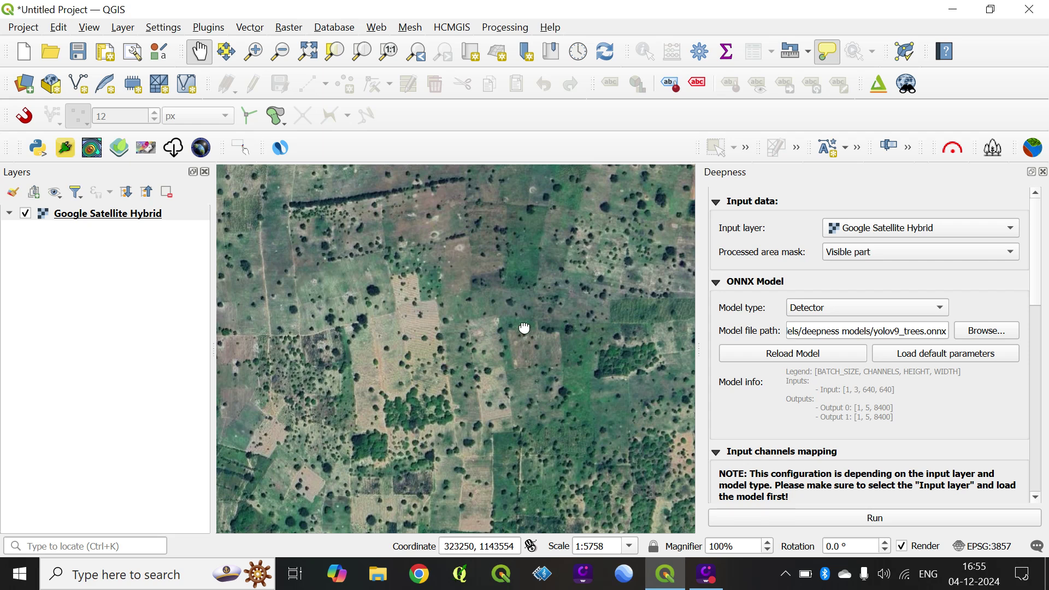
{"action": "left_click_drag", "start_coordinate": [525, 328], "coordinate": [539, 309]}
{"action": "left_click_drag", "start_coordinate": [471, 320], "coordinate": [503, 309]}
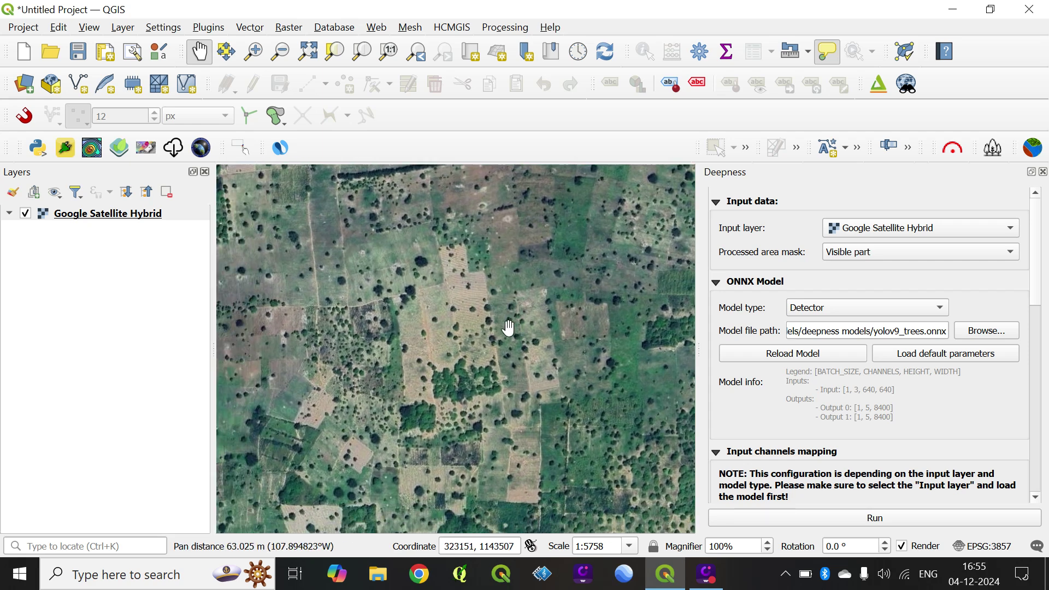
{"action": "scroll", "coordinate": [447, 323], "scroll_direction": "up", "scroll_amount": 1}
{"action": "left_click_drag", "start_coordinate": [437, 349], "coordinate": [483, 329]}
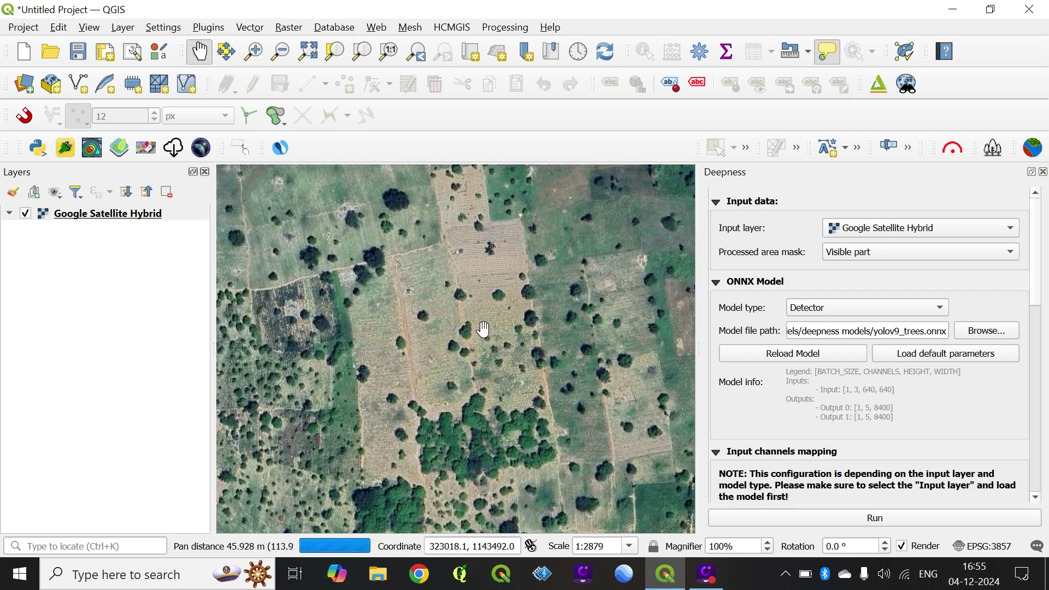
{"action": "left_click_drag", "start_coordinate": [628, 266], "coordinate": [508, 330]}
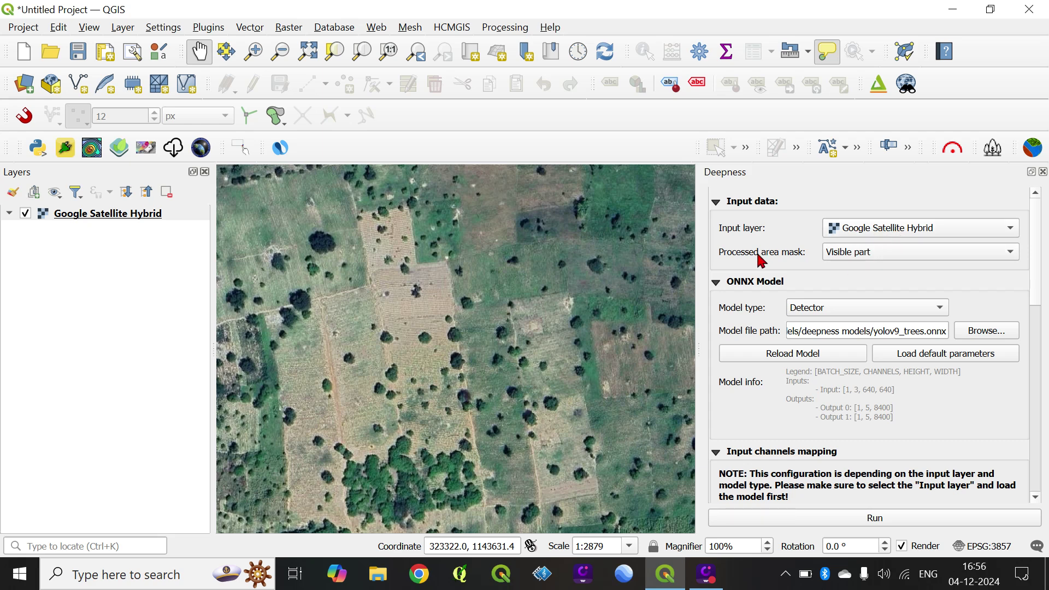
- Keep Detector as the Deepness model type
{"action": "mouse_move", "coordinate": [851, 260]}
{"action": "left_click", "coordinate": [851, 311]}
{"action": "left_click", "coordinate": [852, 312]}
- Change the processing resolution from 3 to 10 cm/px
{"action": "scroll", "coordinate": [969, 388], "scroll_direction": "down", "scroll_amount": 5}
{"action": "scroll", "coordinate": [998, 341], "scroll_direction": "down", "scroll_amount": 2}
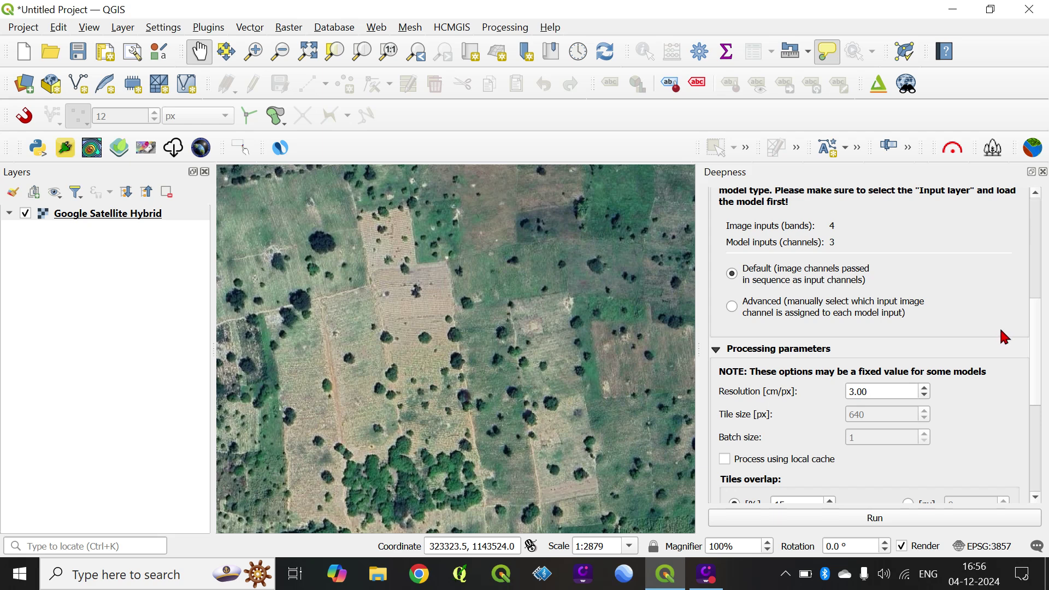
{"action": "left_click_drag", "start_coordinate": [883, 346], "coordinate": [829, 341]}
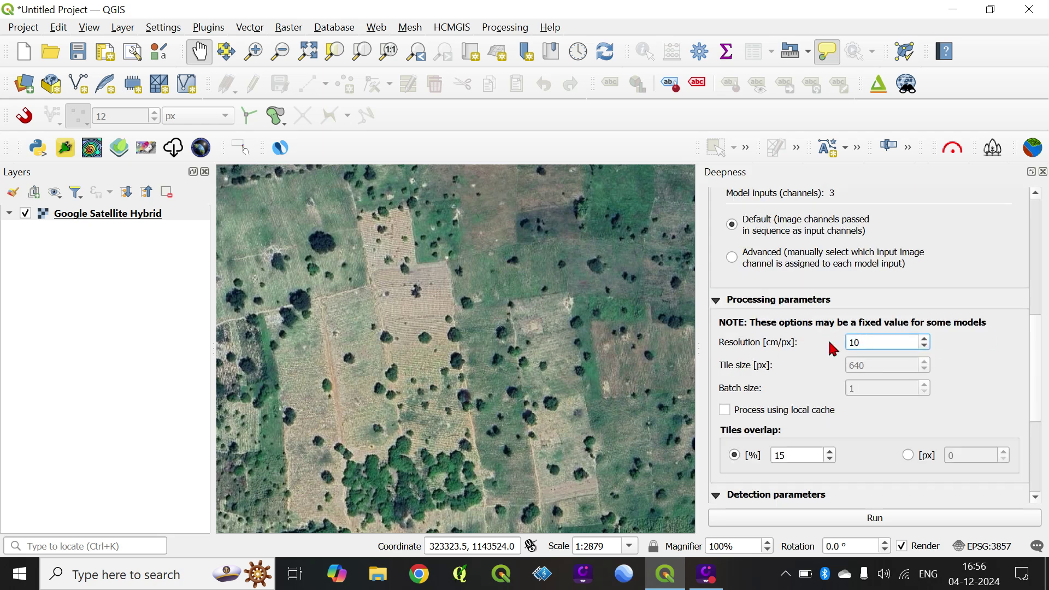
{"action": "type", "text": "10"}
{"action": "key", "text": "Return"}
{"action": "scroll", "coordinate": [974, 421], "scroll_direction": "down", "scroll_amount": 3}
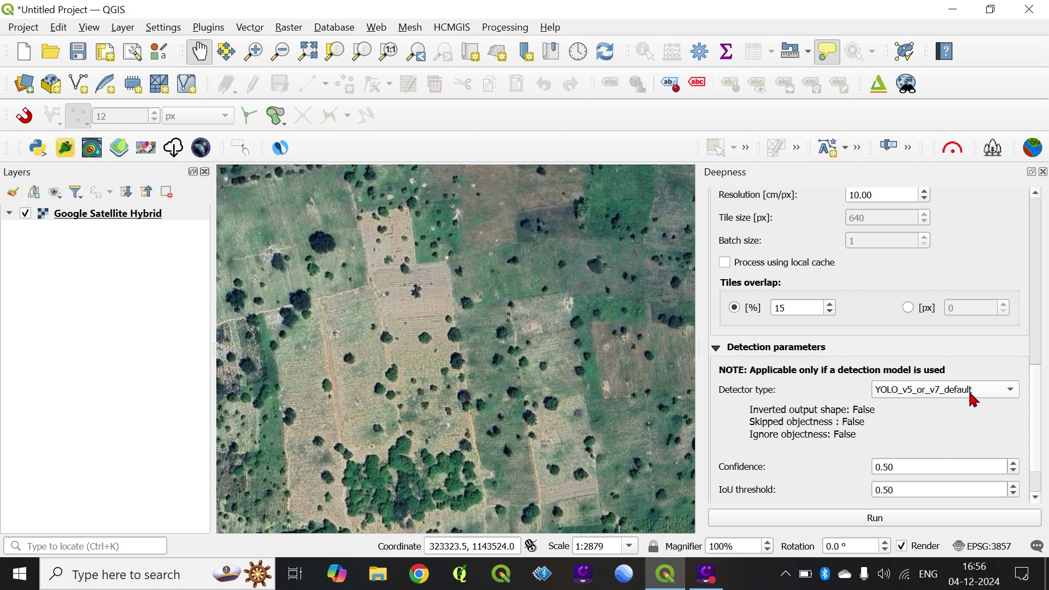
- Set detector type to YOLO_v9 and confidence to 0.10, then run the tree detection
{"action": "left_click", "coordinate": [972, 391]}
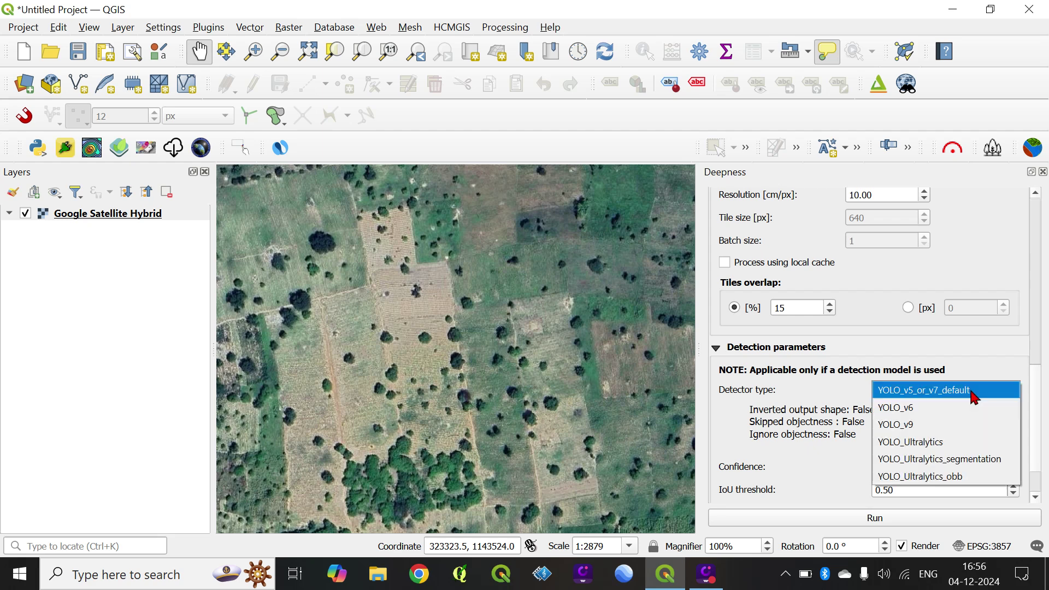
{"action": "left_click", "coordinate": [921, 429]}
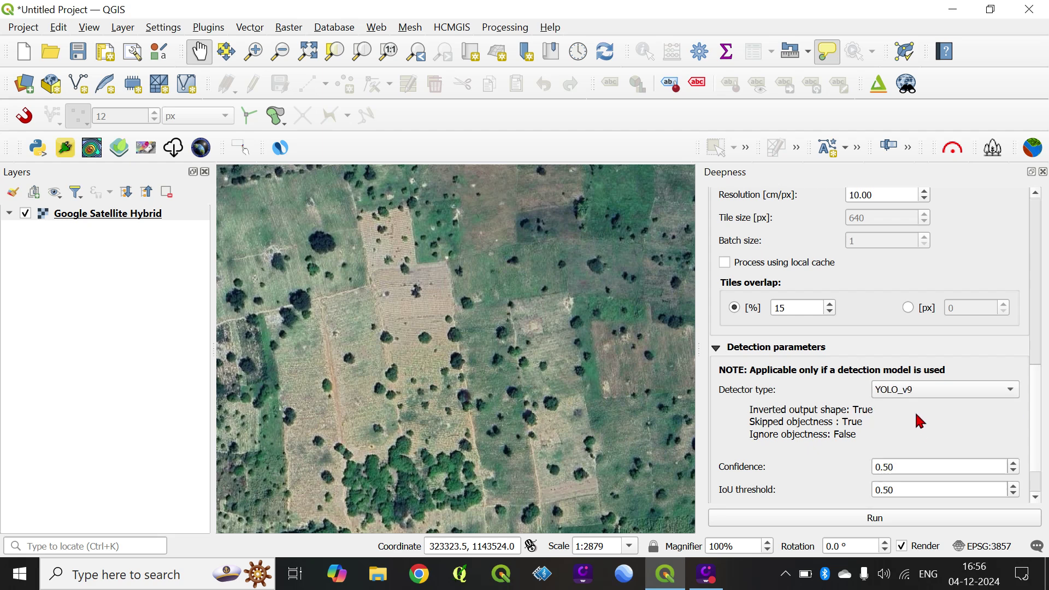
{"action": "left_click_drag", "start_coordinate": [925, 472], "coordinate": [836, 465]}
{"action": "left_click", "coordinate": [824, 462]}
{"action": "scroll", "coordinate": [822, 468], "scroll_direction": "down", "scroll_amount": 1}
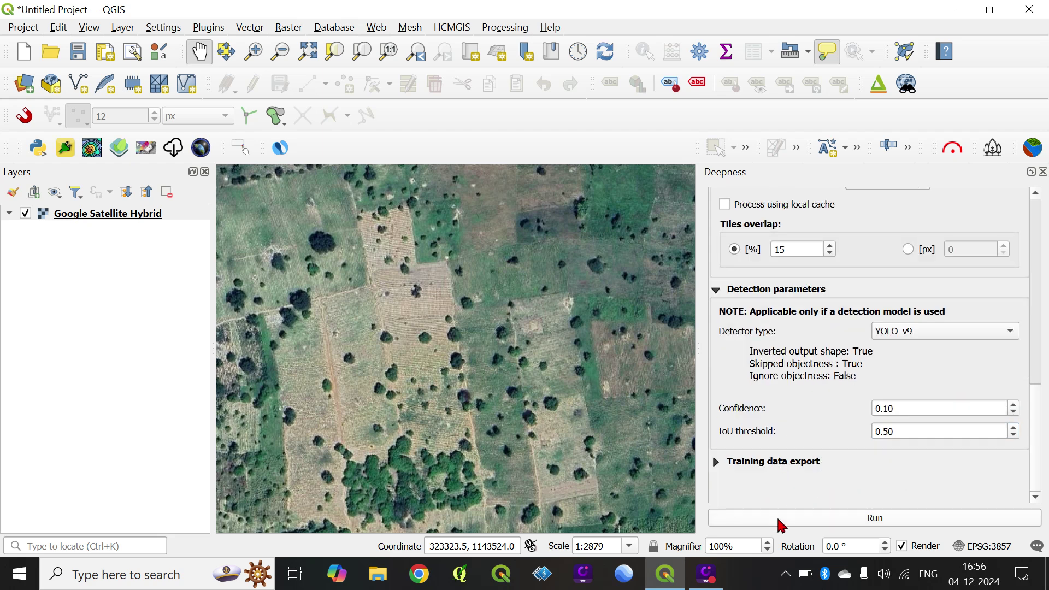
{"action": "left_click", "coordinate": [809, 517]}
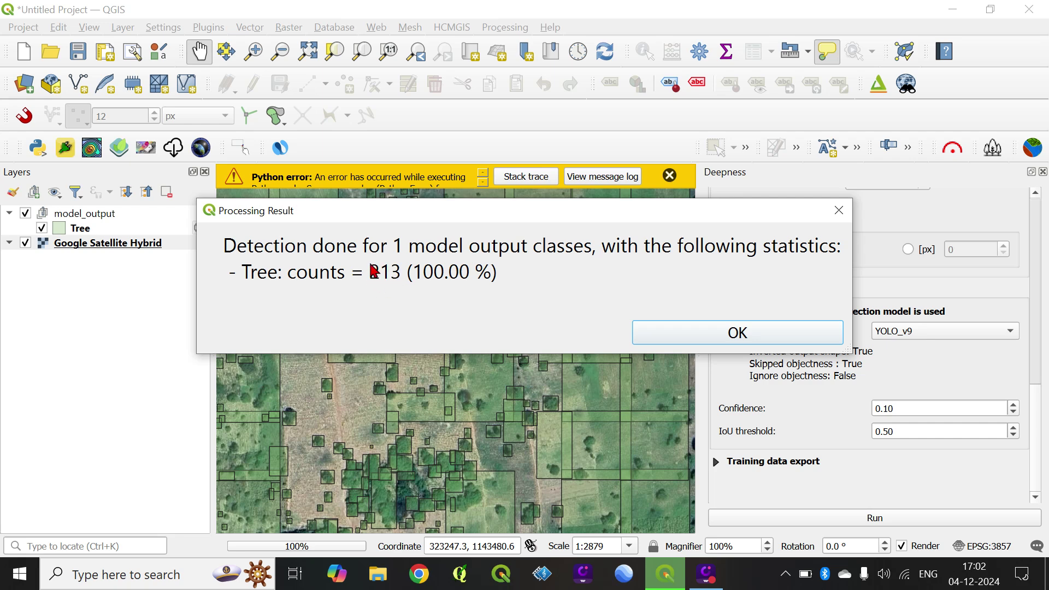
- Dismiss the detection results summary and the task-complete notice
{"action": "left_click", "coordinate": [709, 333]}
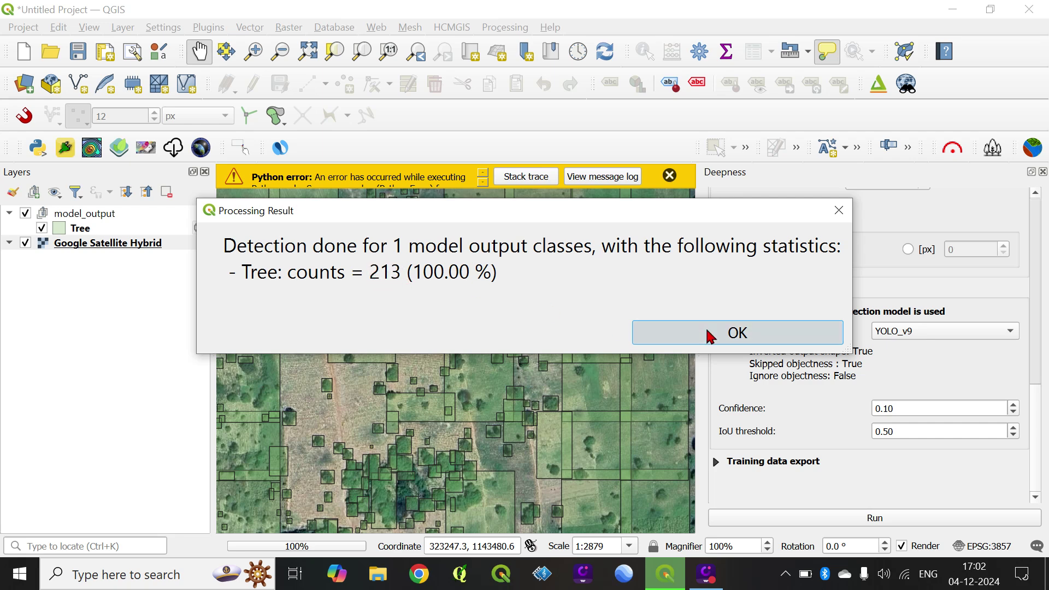
{"action": "left_click", "coordinate": [667, 176]}
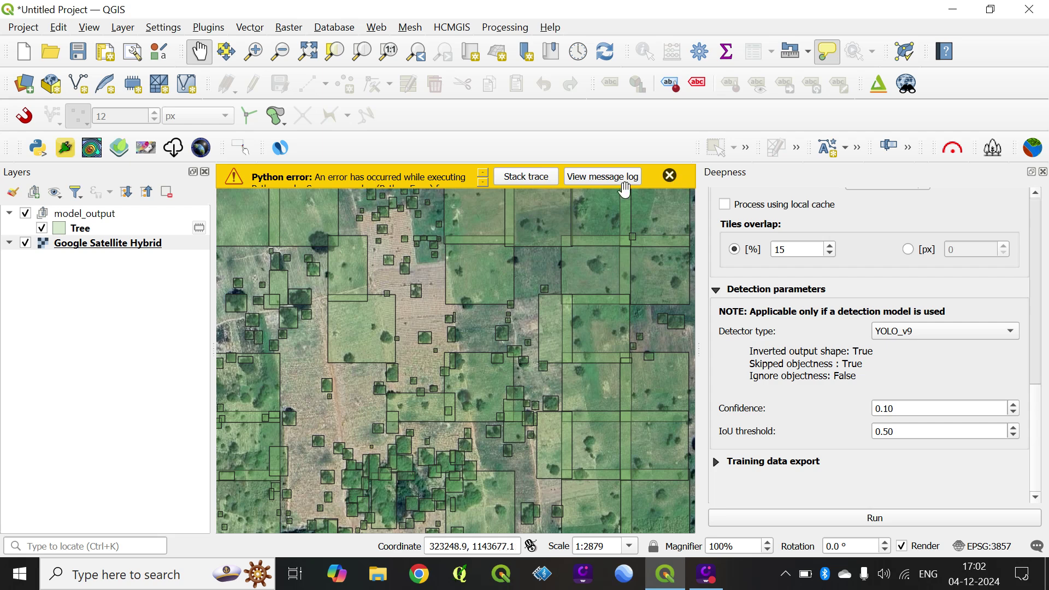
- Close the Python error notice and start editing the Tree layer
{"action": "left_click", "coordinate": [672, 176]}
{"action": "left_click", "coordinate": [86, 232]}
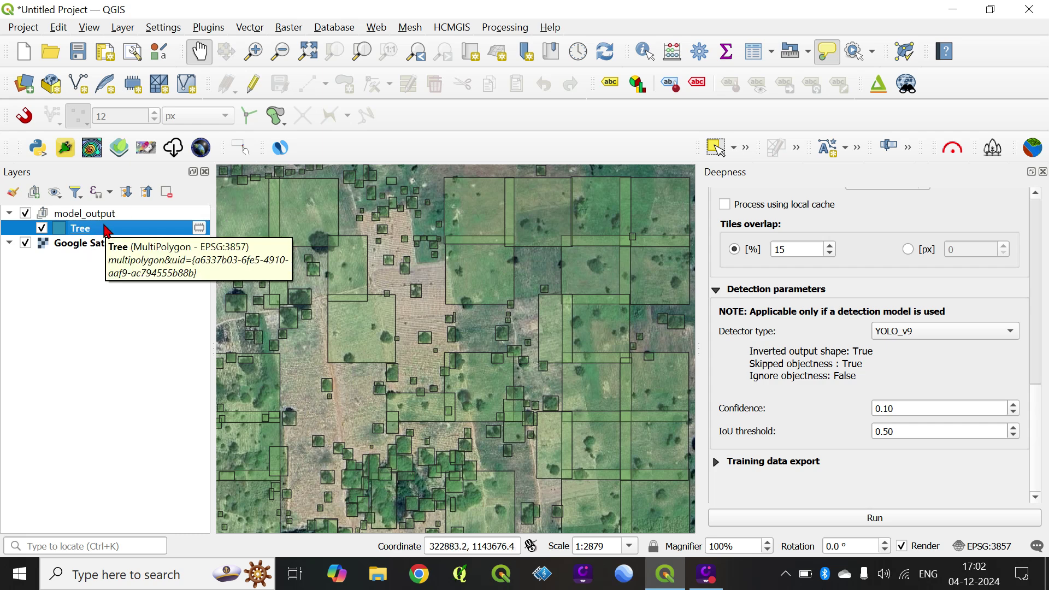
{"action": "left_click", "coordinate": [253, 84]}
- Select the seven oversized boxes along the top of the map and delete them
{"action": "left_click", "coordinate": [716, 147]}
{"action": "left_click", "coordinate": [485, 227]}
{"action": "left_click", "coordinate": [546, 220], "text": "shift"}
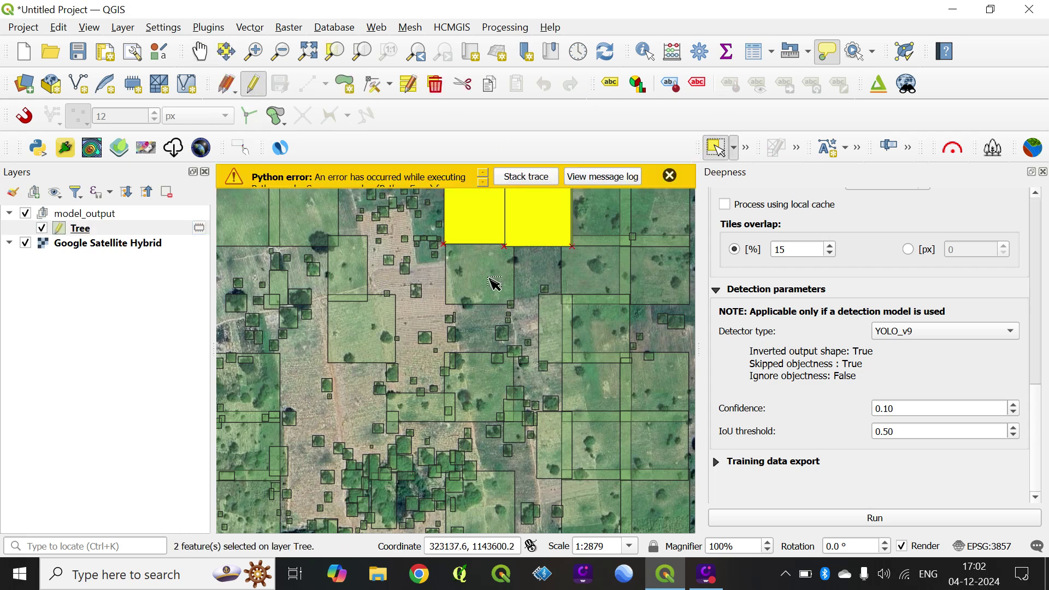
{"action": "left_click", "coordinate": [491, 283], "text": "shift"}
{"action": "left_click", "coordinate": [599, 267], "text": "shift"}
{"action": "left_click", "coordinate": [603, 213], "text": "shift"}
{"action": "left_click", "coordinate": [661, 219], "text": "shift"}
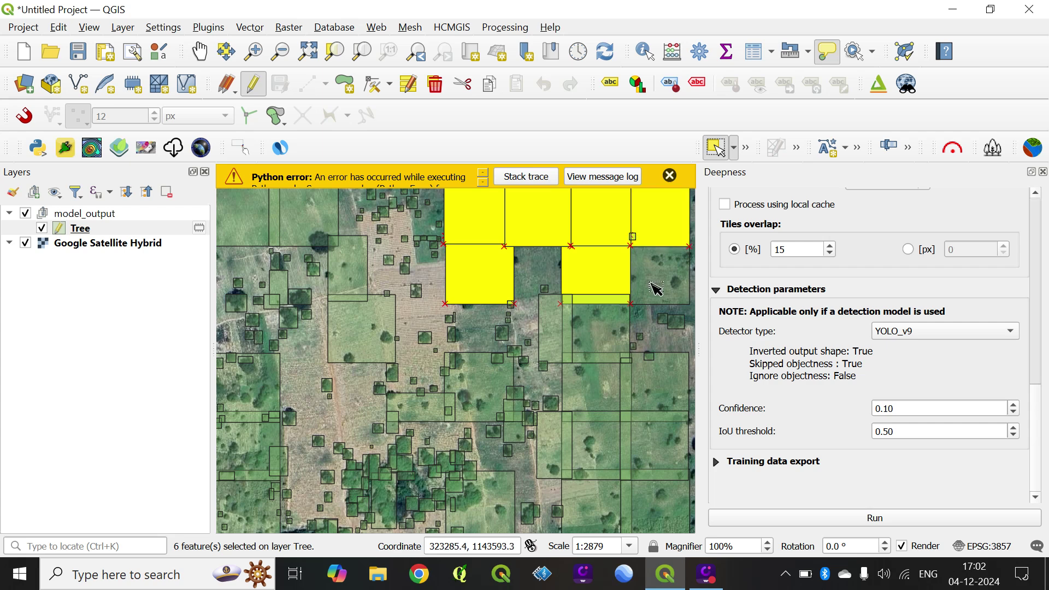
{"action": "left_click", "coordinate": [656, 281], "text": "shift"}
{"action": "left_click", "coordinate": [436, 85]}
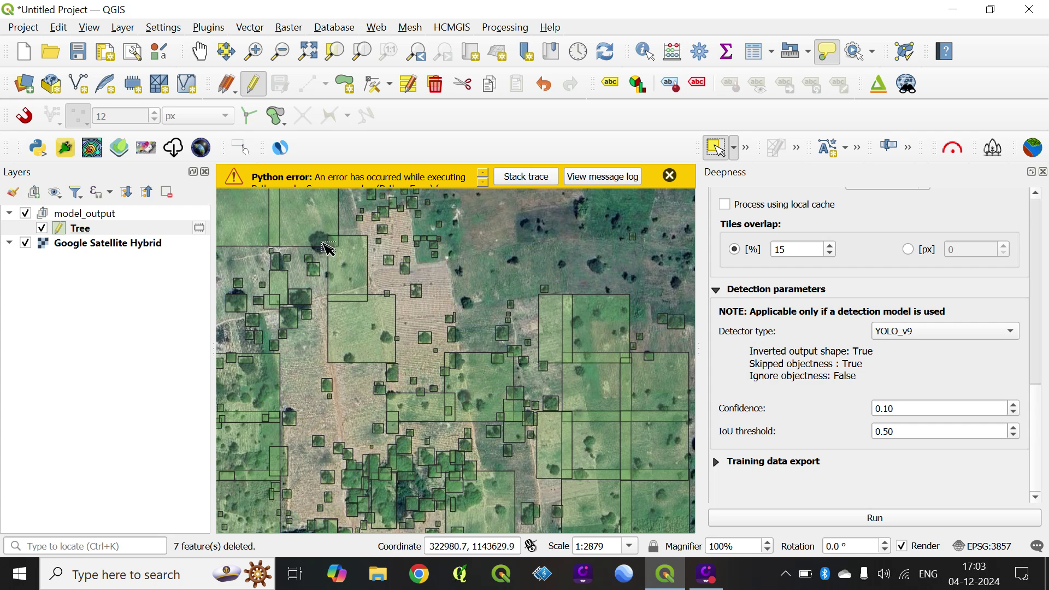
- Close the Python error bar and zoom out to about 1:11516
{"action": "left_click", "coordinate": [669, 176]}
{"action": "scroll", "coordinate": [490, 381], "scroll_direction": "down", "scroll_amount": 2}
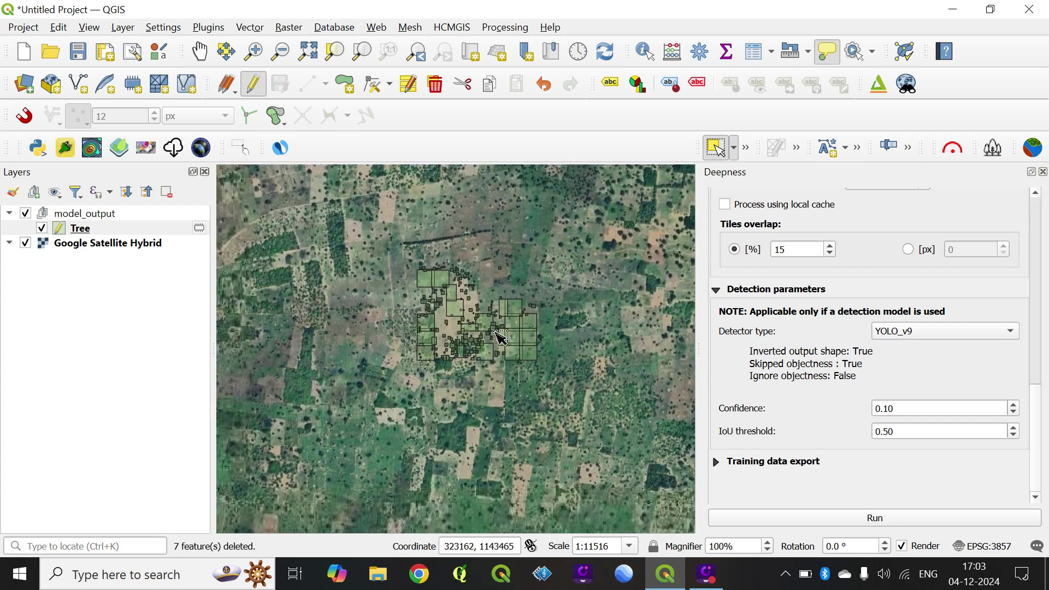